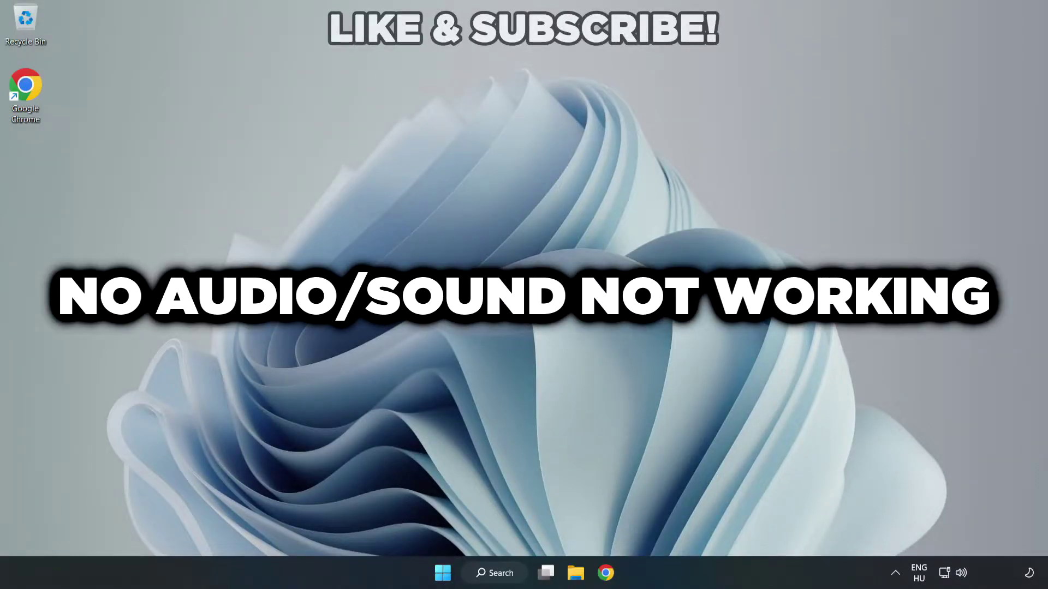
# - Switch the audio output from CABLE Input to Speakers (High Definition Audio Device) in Quick Settings
pyautogui.click(962, 575)
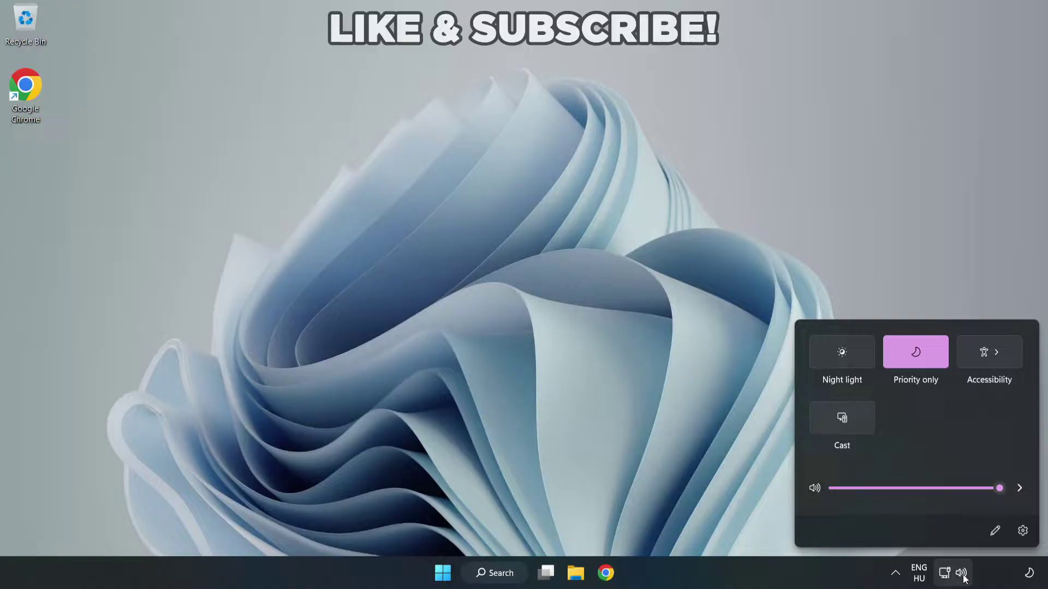
pyautogui.click(1018, 491)
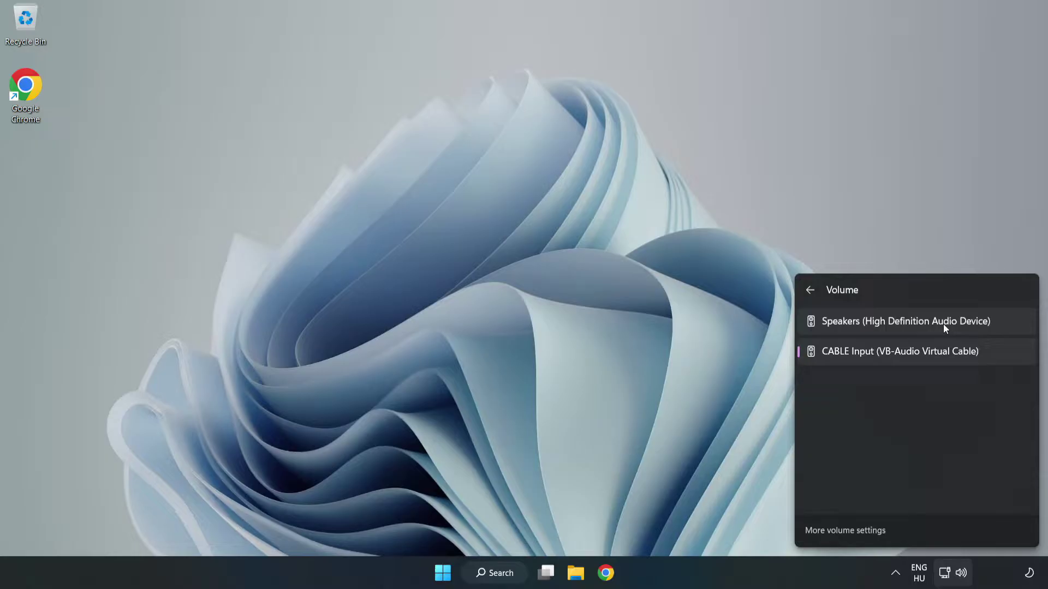
pyautogui.click(1011, 326)
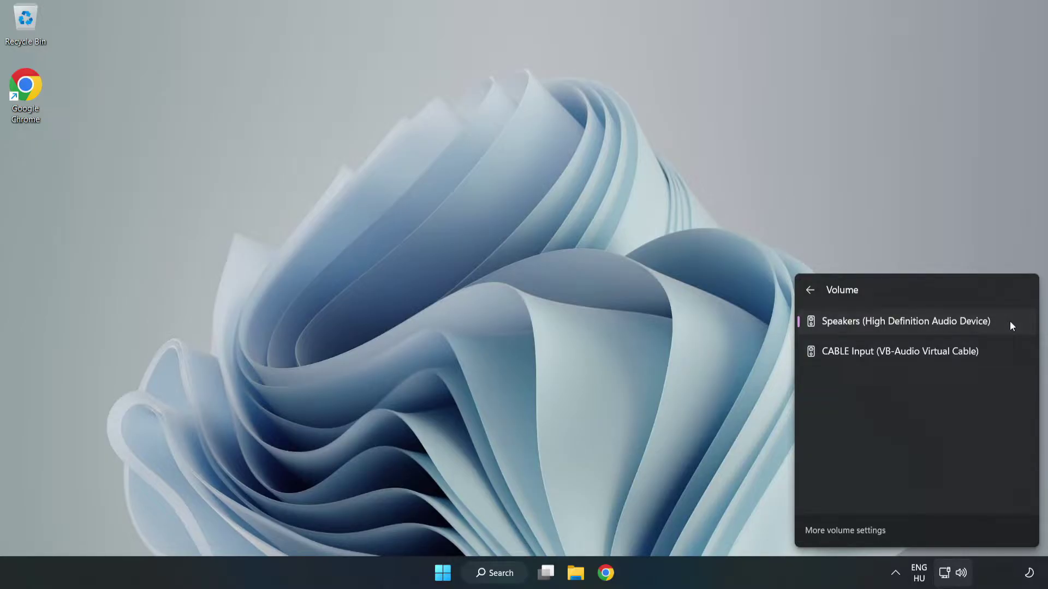
pyautogui.click(509, 282)
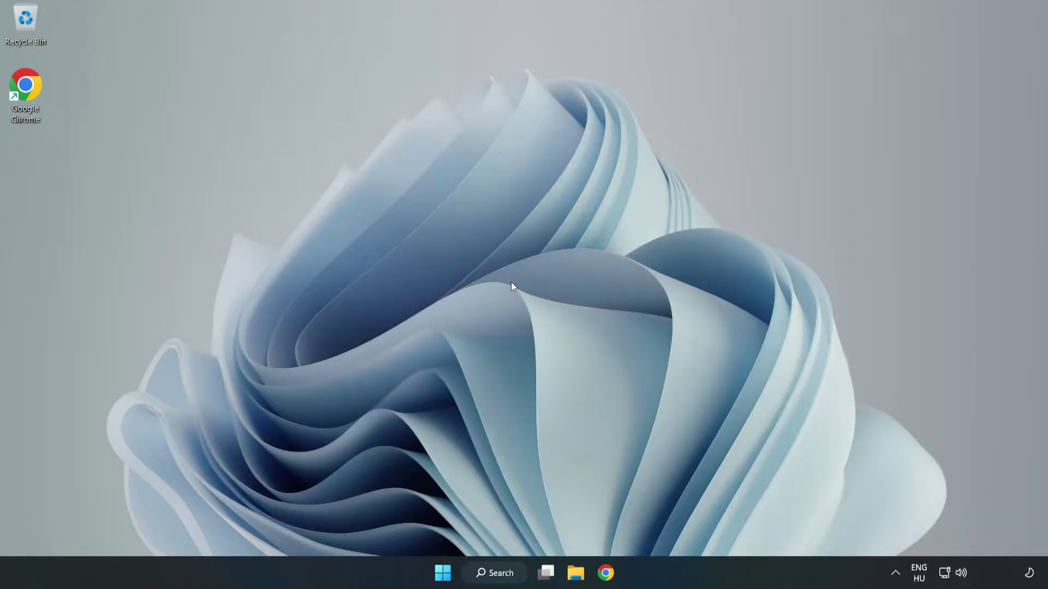
# - Reset sound devices and app volumes to recommended defaults in the Volume mixer, then close Settings
pyautogui.rightClick(962, 574)
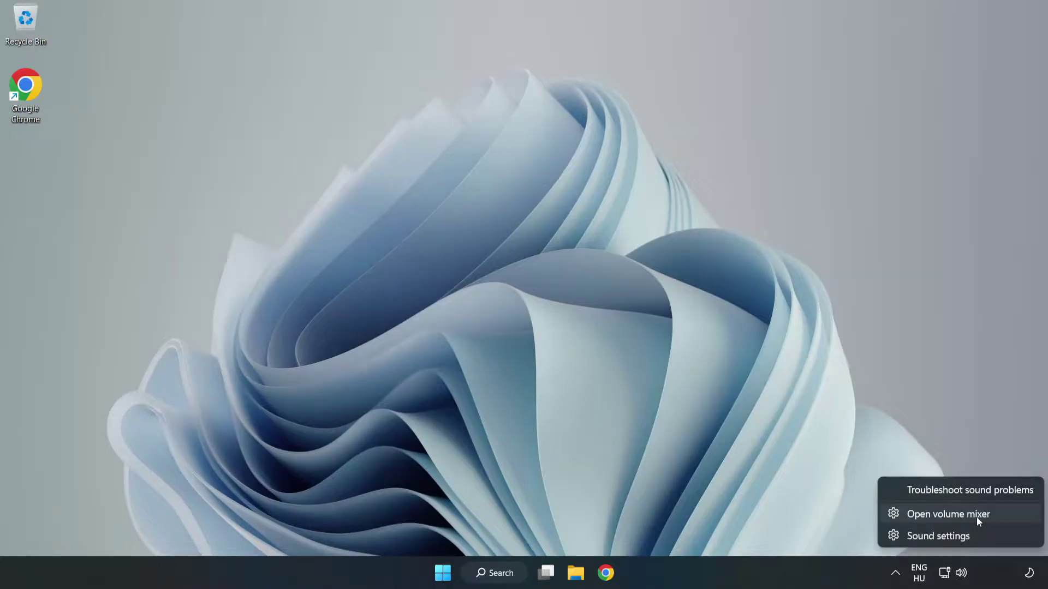
pyautogui.click(1005, 517)
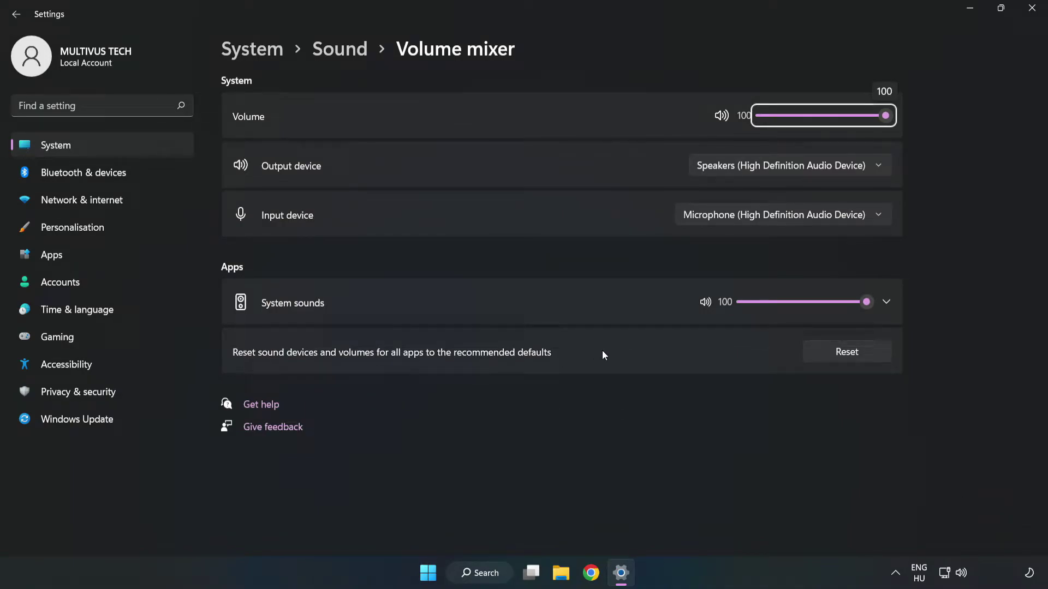
pyautogui.click(859, 358)
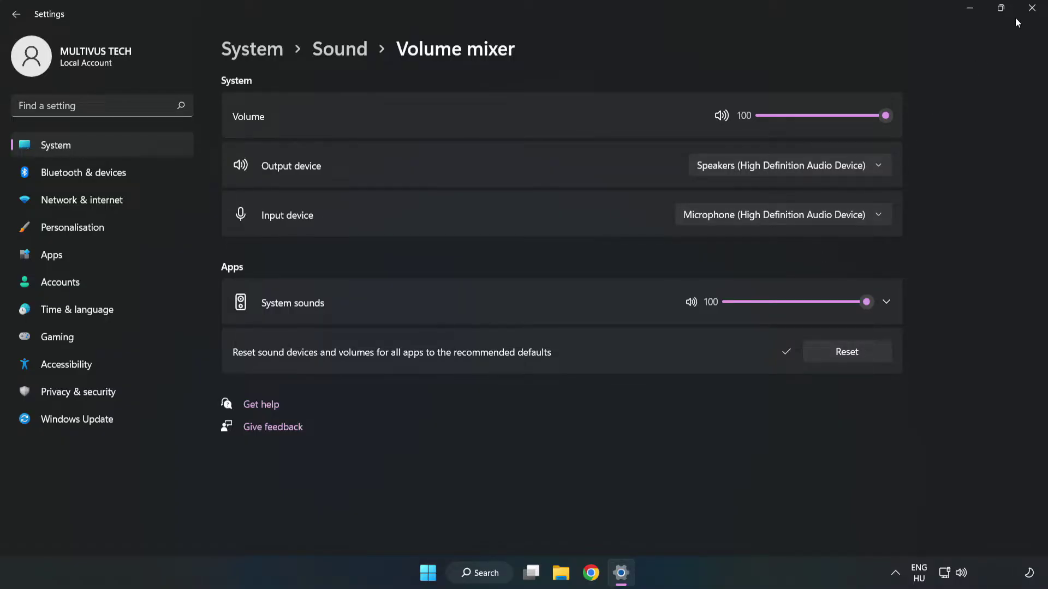
pyautogui.click(1031, 16)
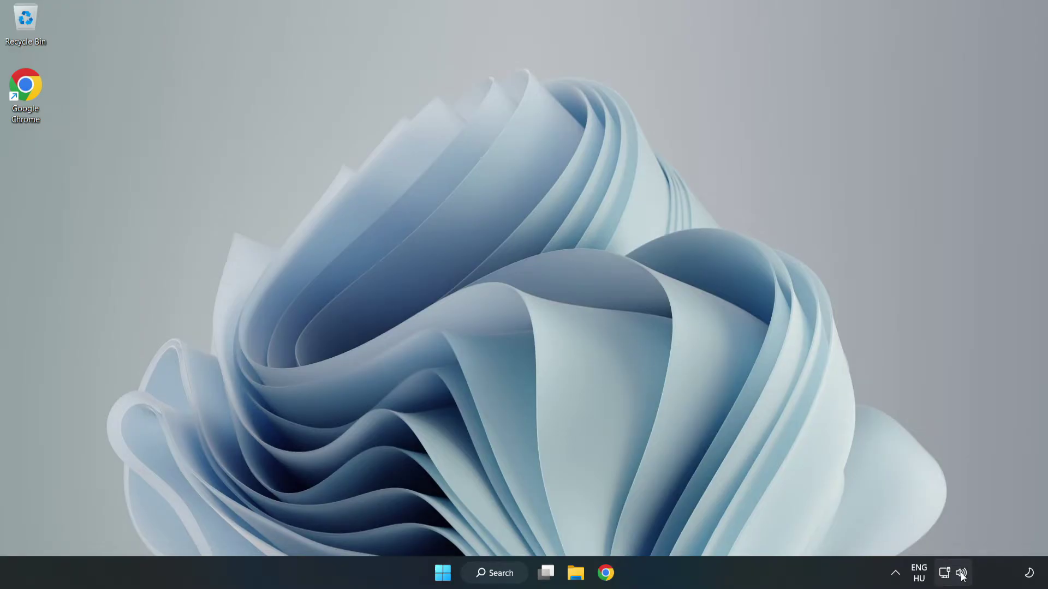
# - Open the System > Sound settings page and scroll down to its Advanced section
pyautogui.rightClick(961, 574)
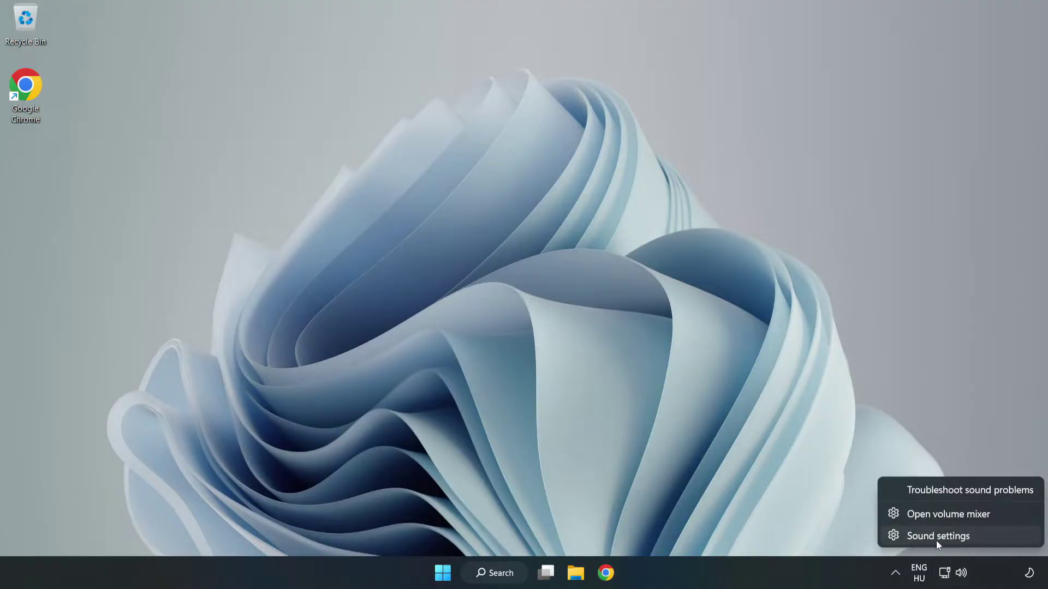
pyautogui.click(977, 540)
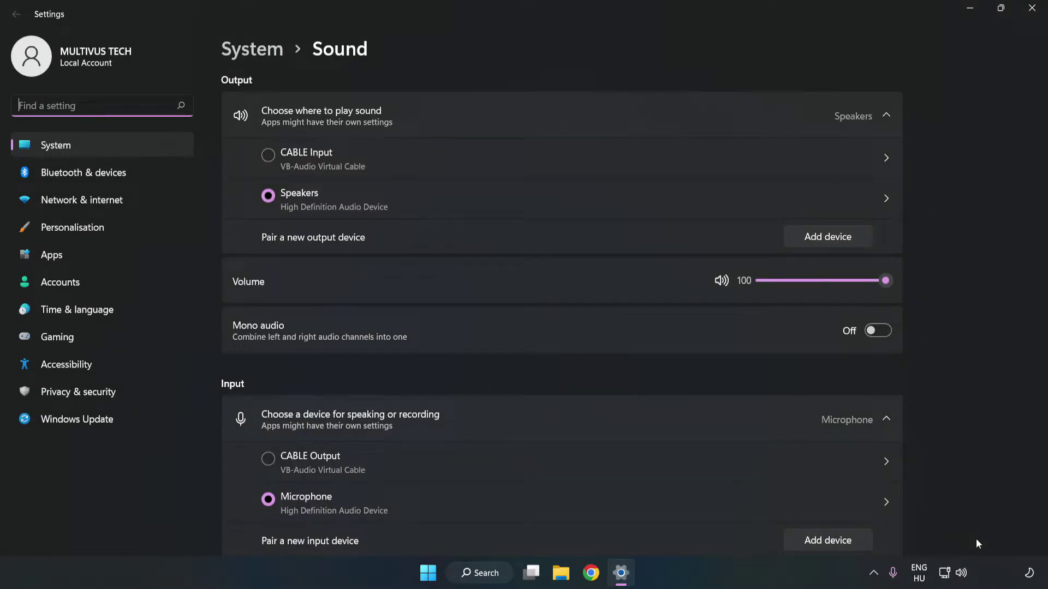
pyautogui.click(886, 282)
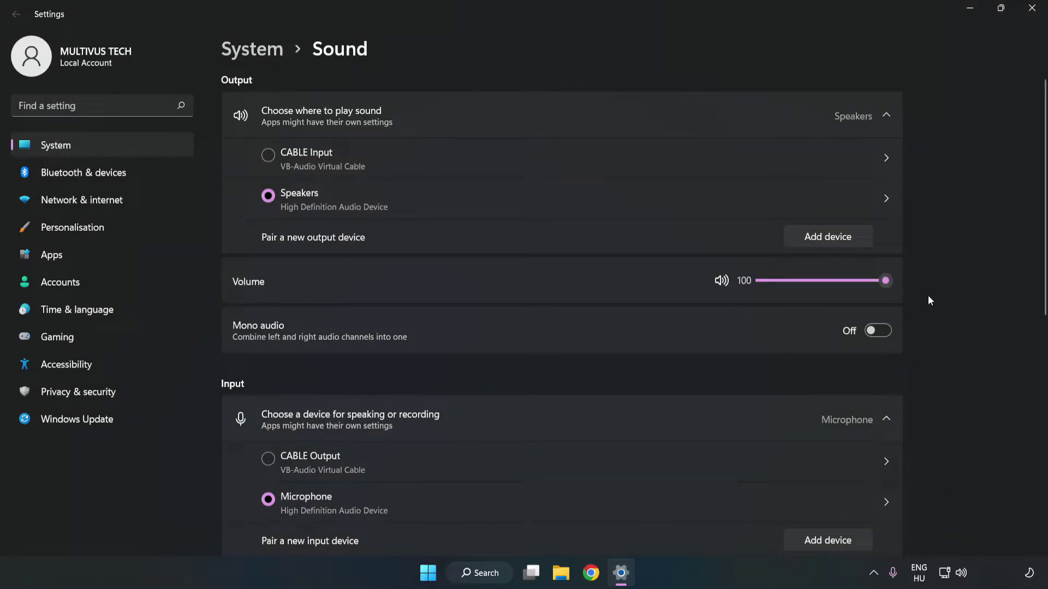
pyautogui.scroll(-7, 1021, 266)
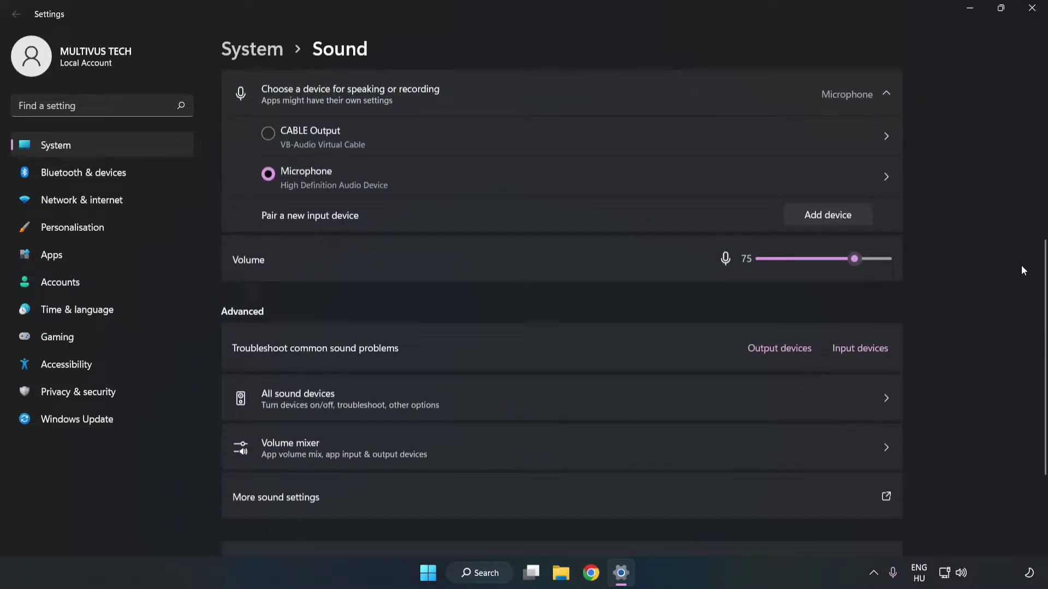
pyautogui.scroll(-1, 1019, 271)
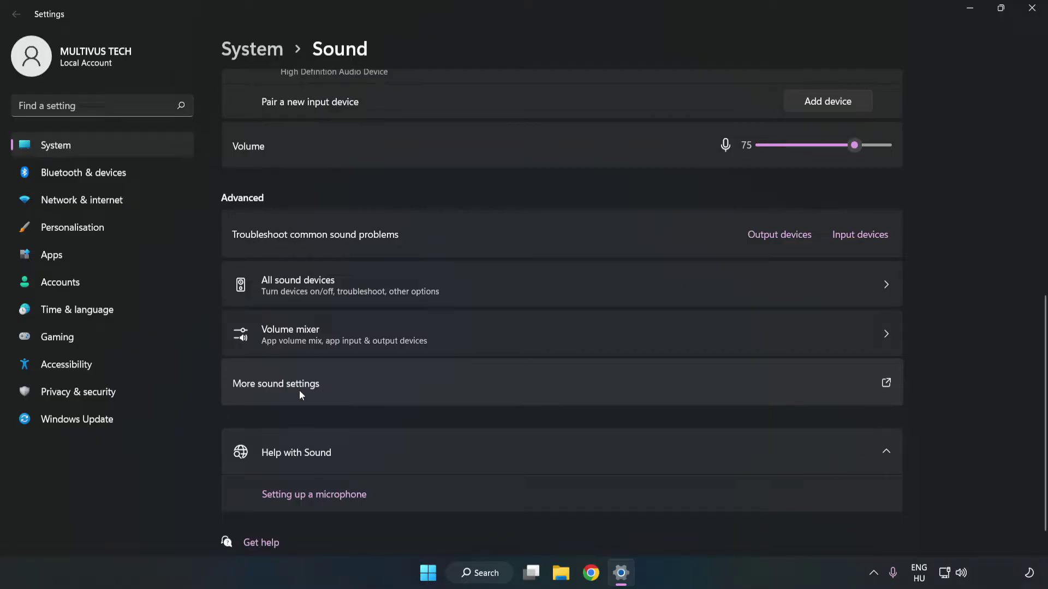
# - In the classic Sound panel, disable the CABLE Input playback device and select Speakers
pyautogui.click(455, 391)
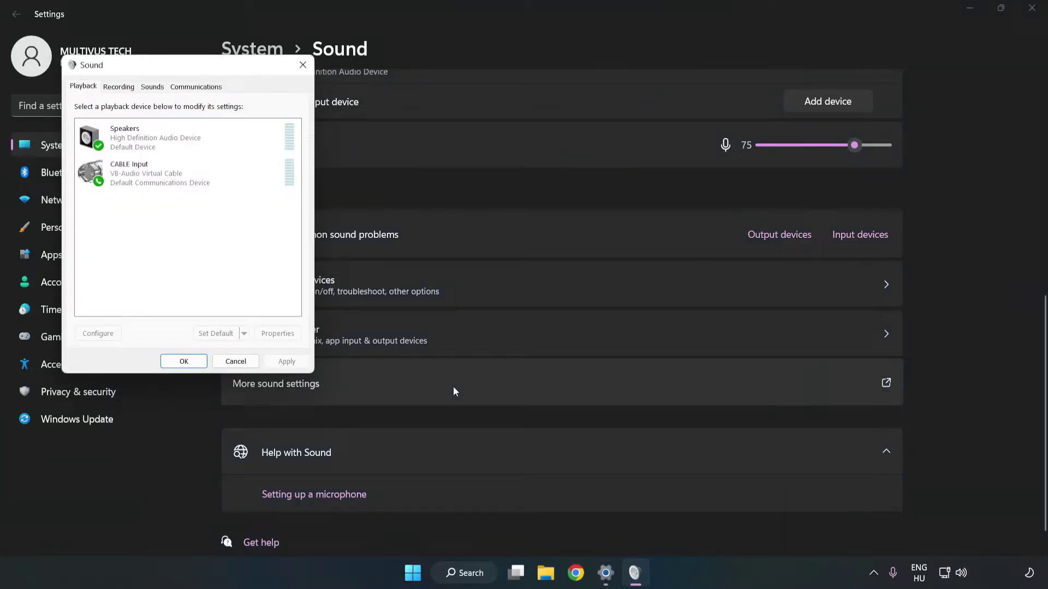
pyautogui.moveTo(220, 75); pyautogui.dragTo(542, 141)
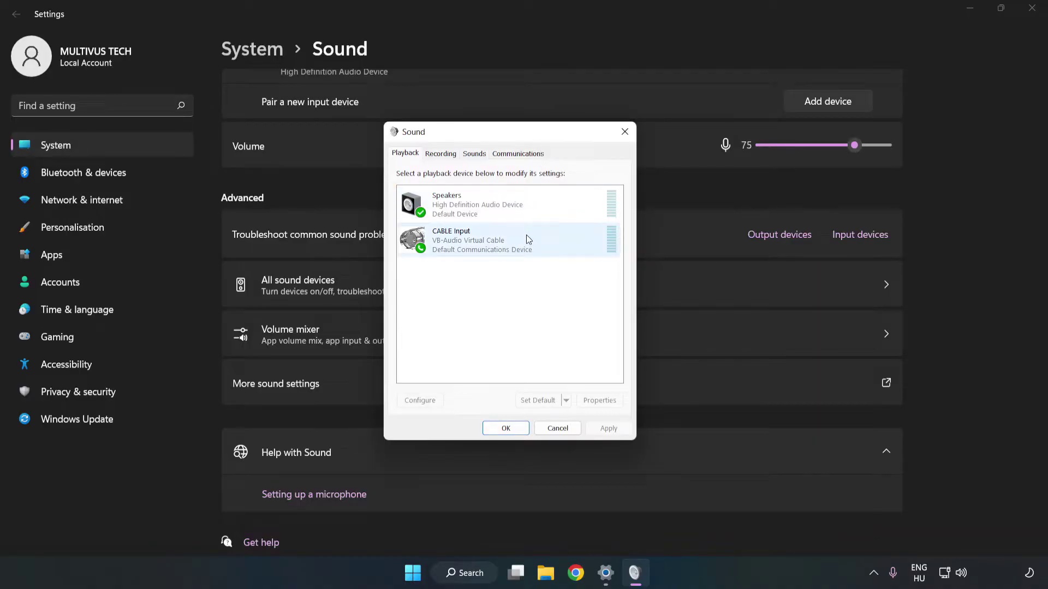
pyautogui.click(476, 243)
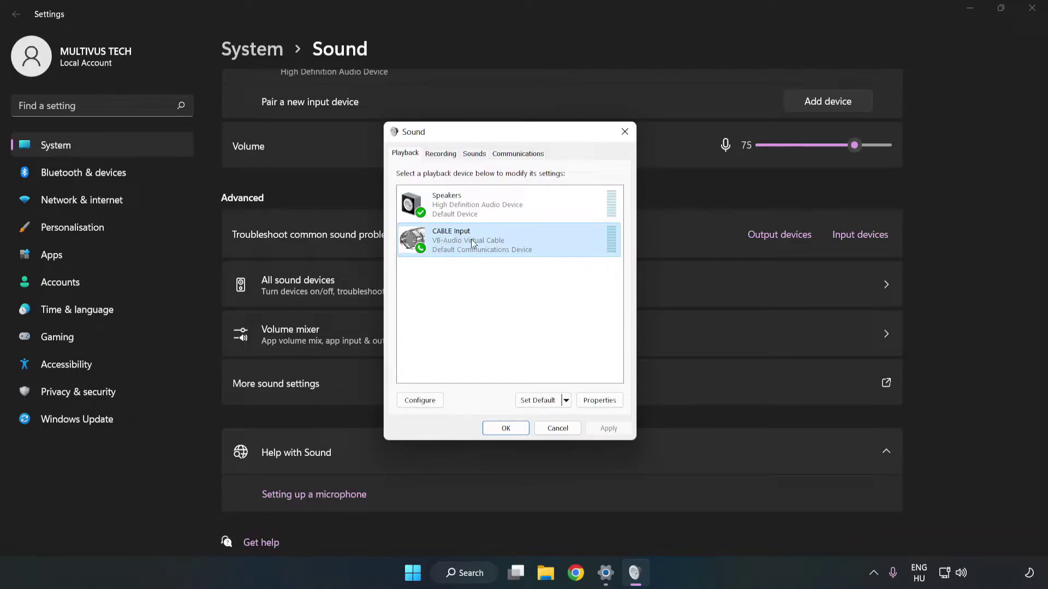
pyautogui.rightClick(525, 241)
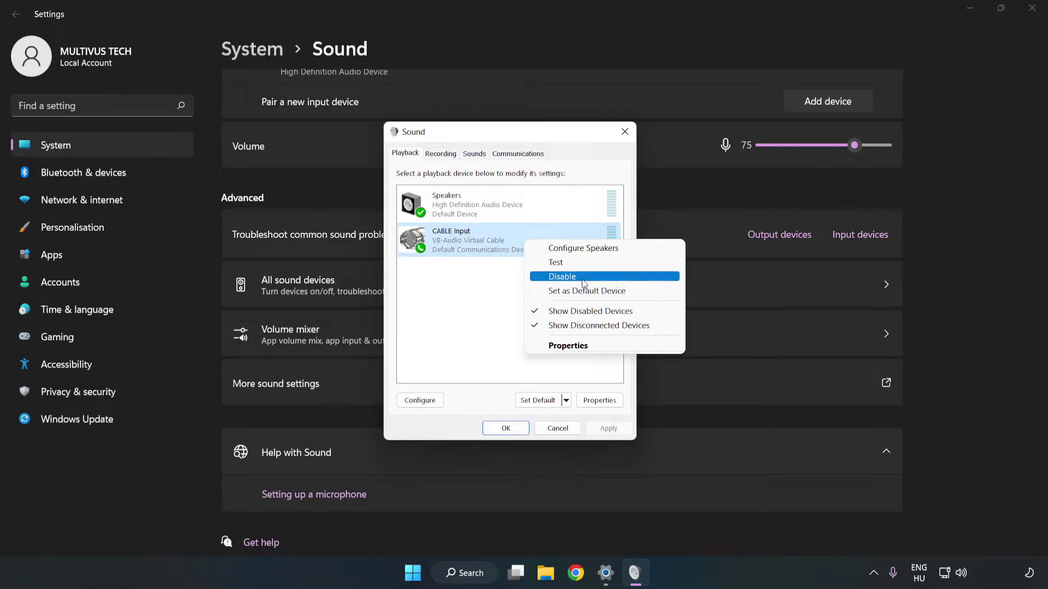
pyautogui.click(562, 276)
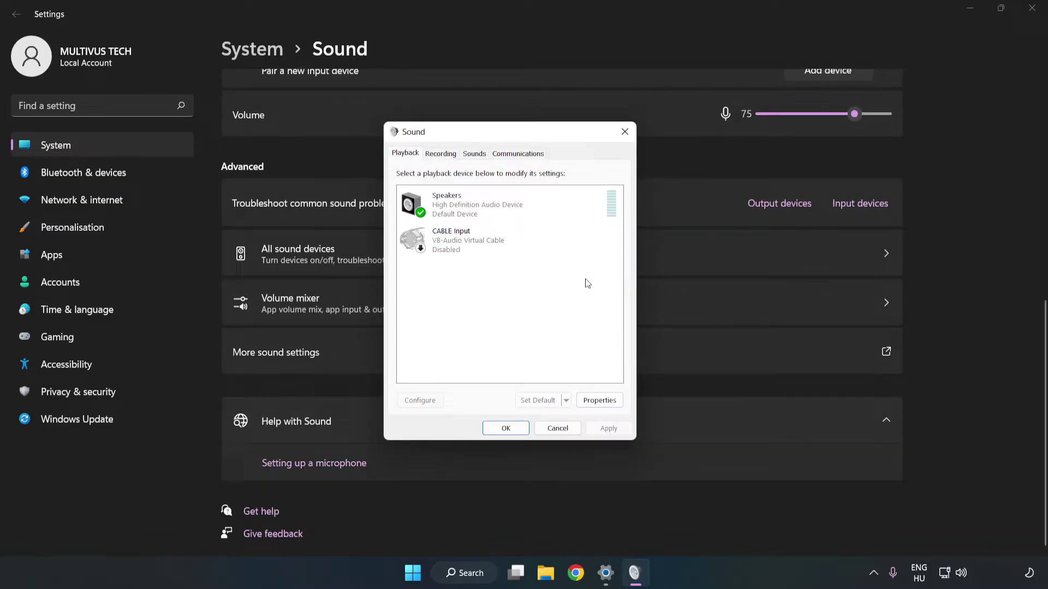
pyautogui.click(450, 219)
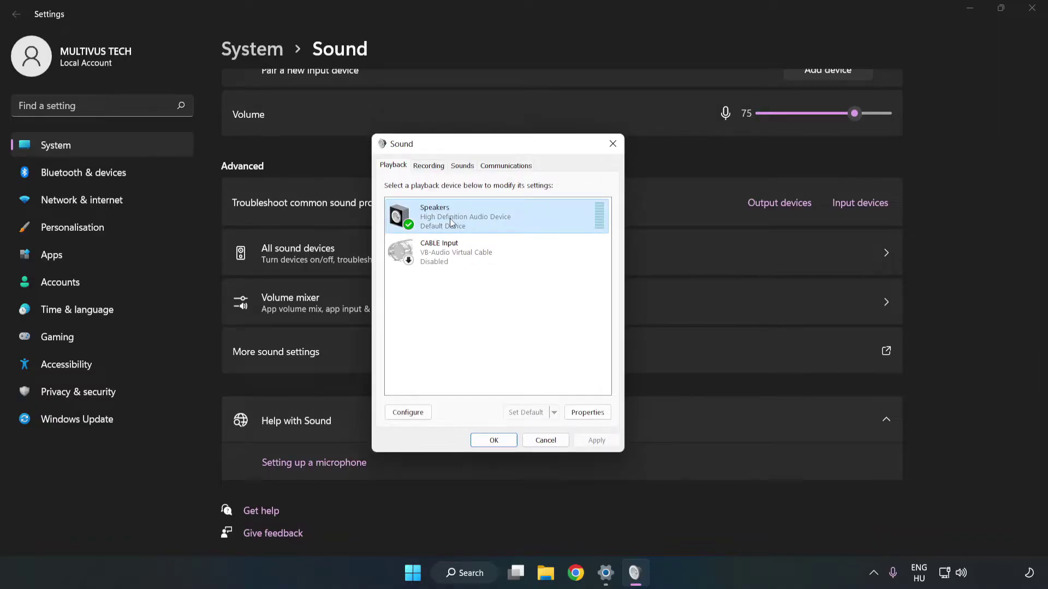
# - Configure the Speakers as 7.1 Surround with all optional and full-range speakers enabled
pyautogui.rightClick(536, 219)
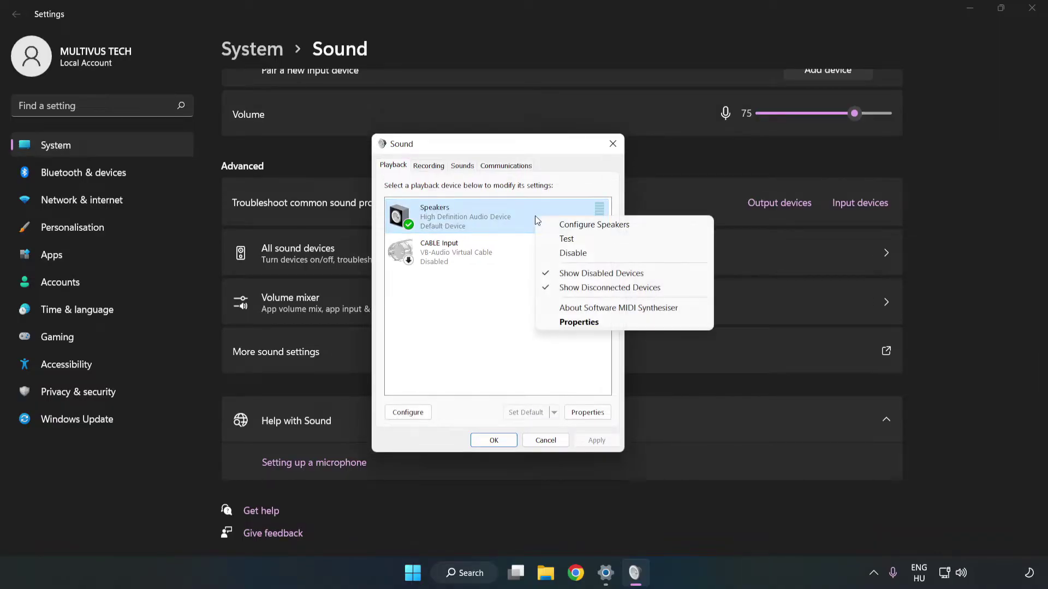
pyautogui.click(595, 225)
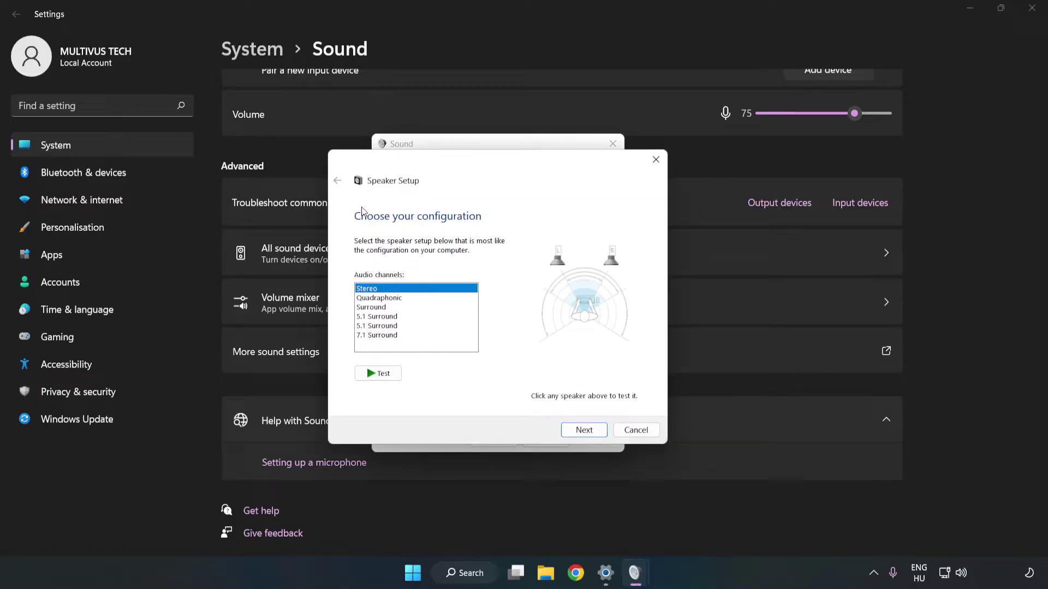
pyautogui.click(387, 299)
pyautogui.click(385, 337)
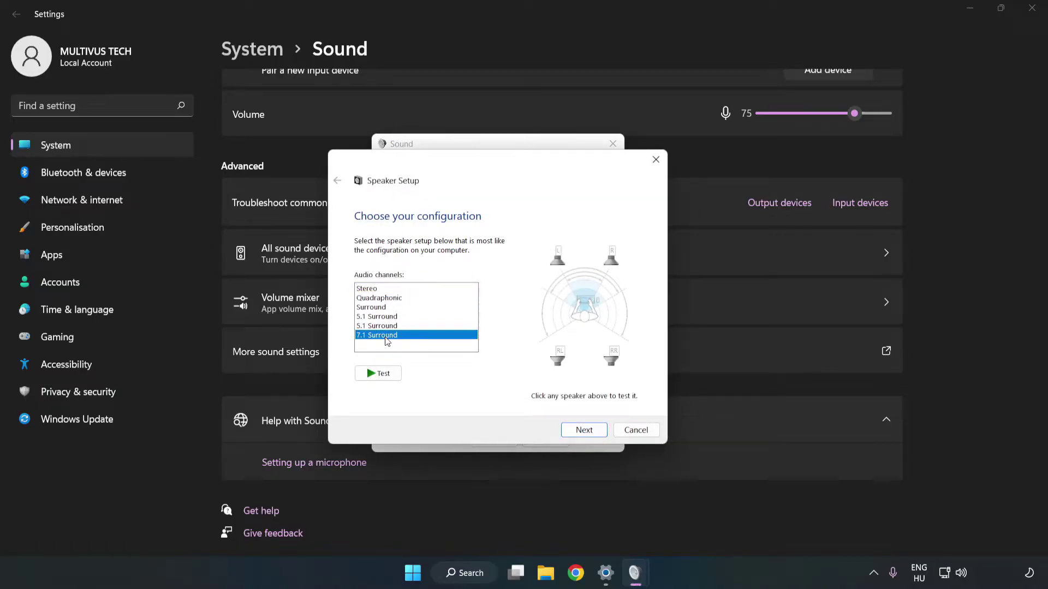
pyautogui.click(583, 432)
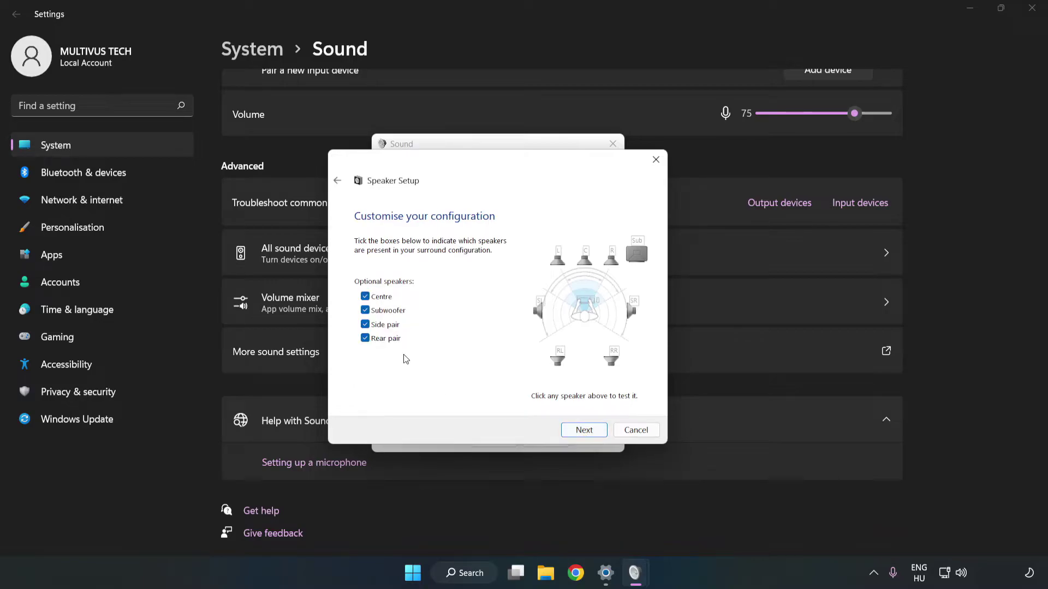
pyautogui.click(579, 430)
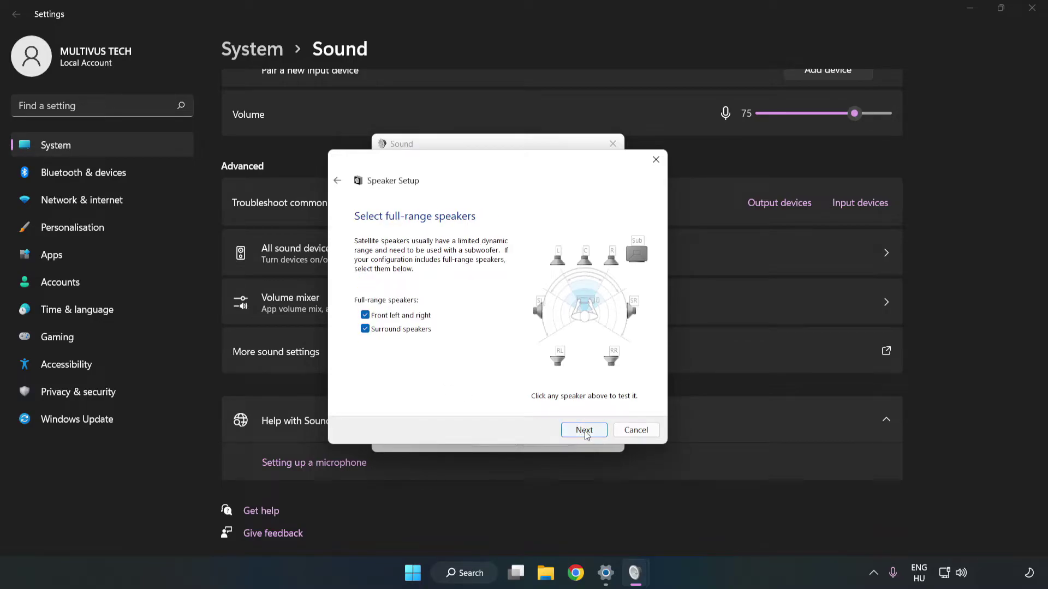
pyautogui.click(585, 432)
pyautogui.click(585, 431)
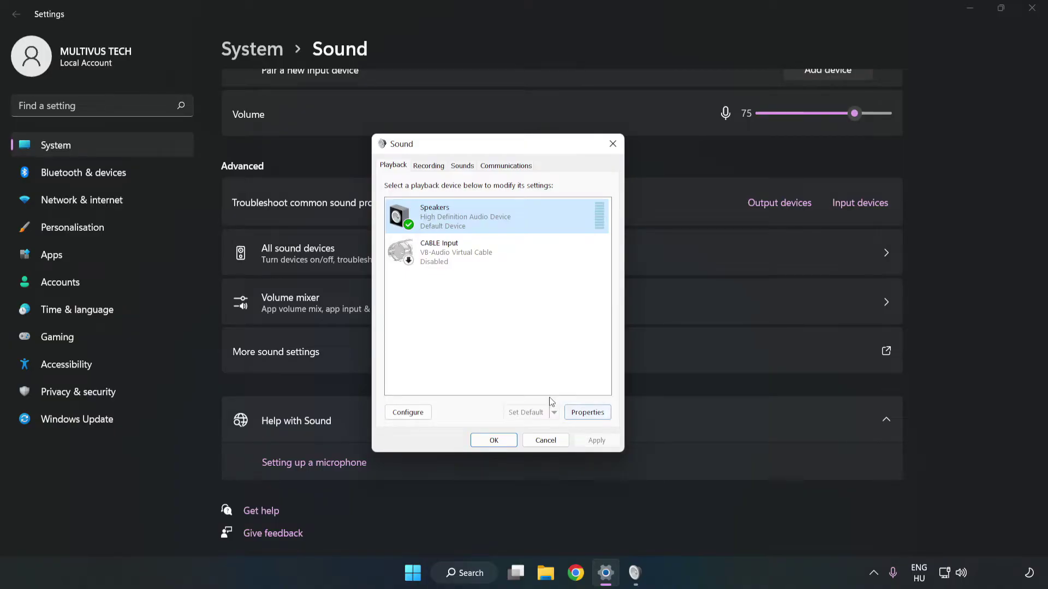
# - Tick 'Disable all enhancements' on the Enhancements tab of Speakers Properties
pyautogui.click(587, 412)
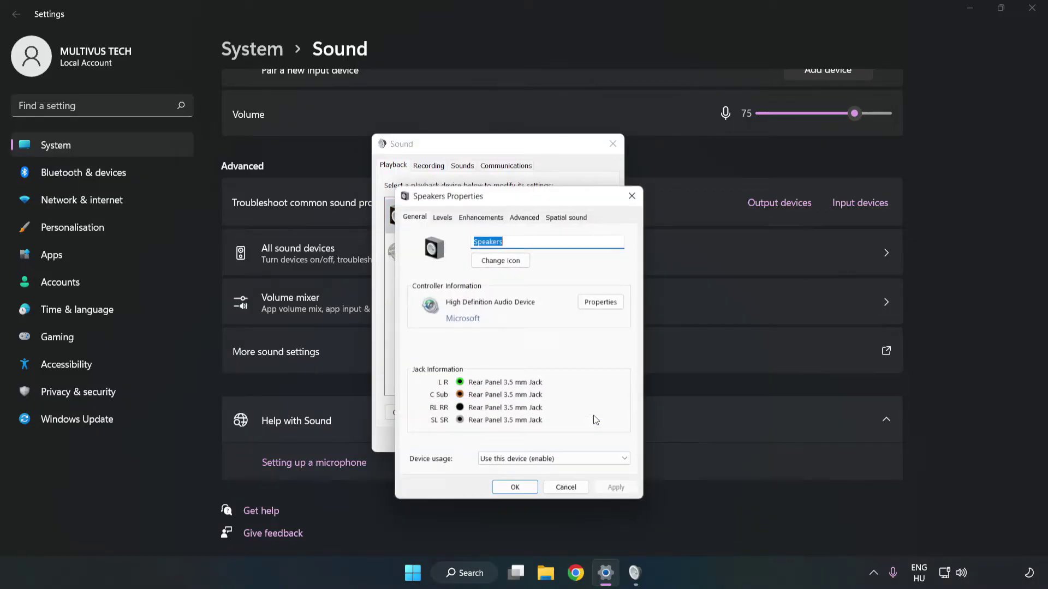
pyautogui.moveTo(519, 199); pyautogui.dragTo(499, 152)
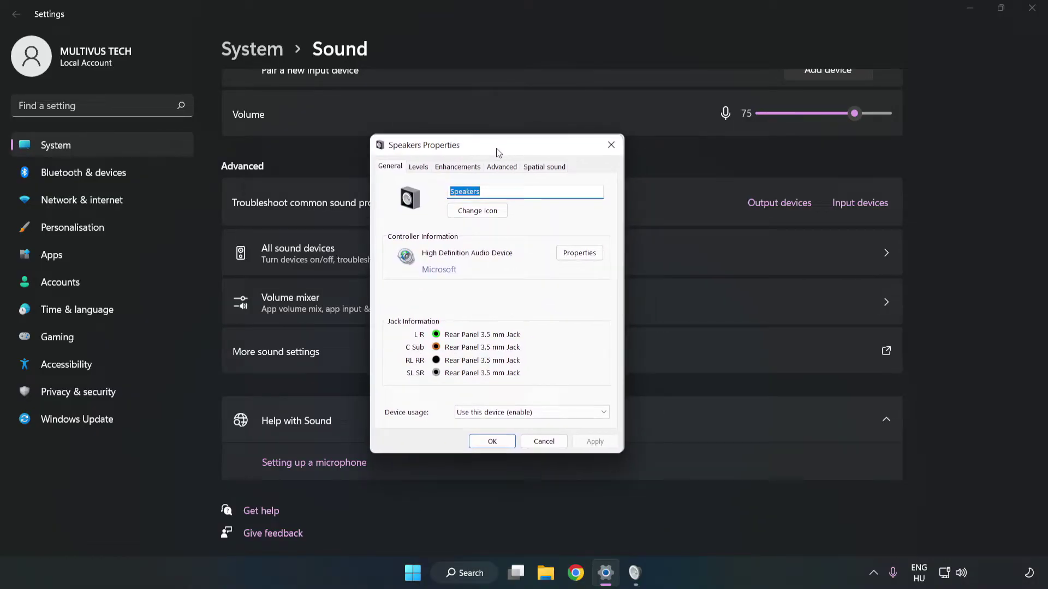
pyautogui.click(457, 167)
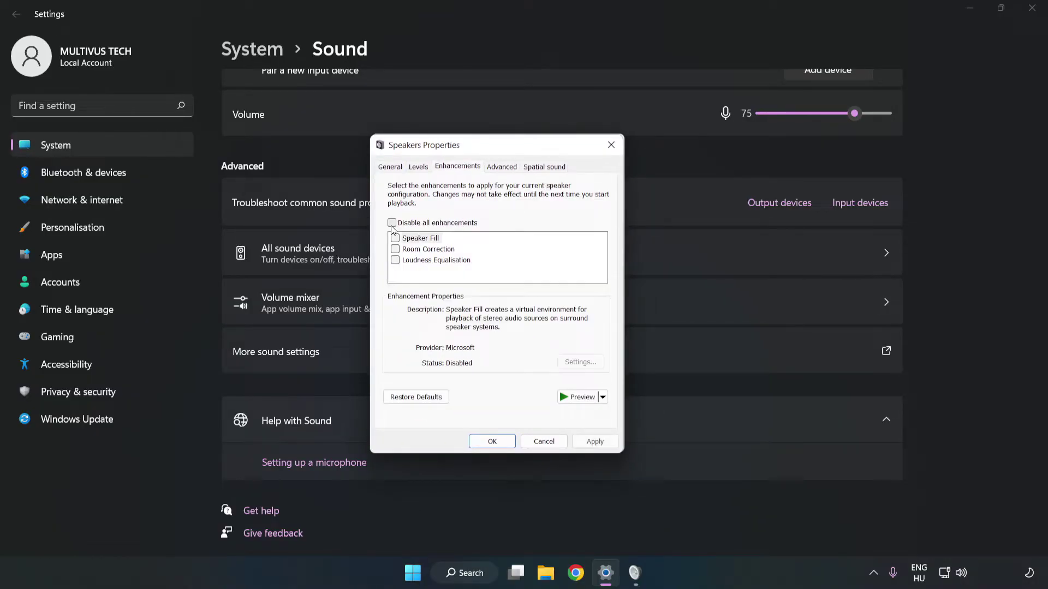
pyautogui.click(392, 224)
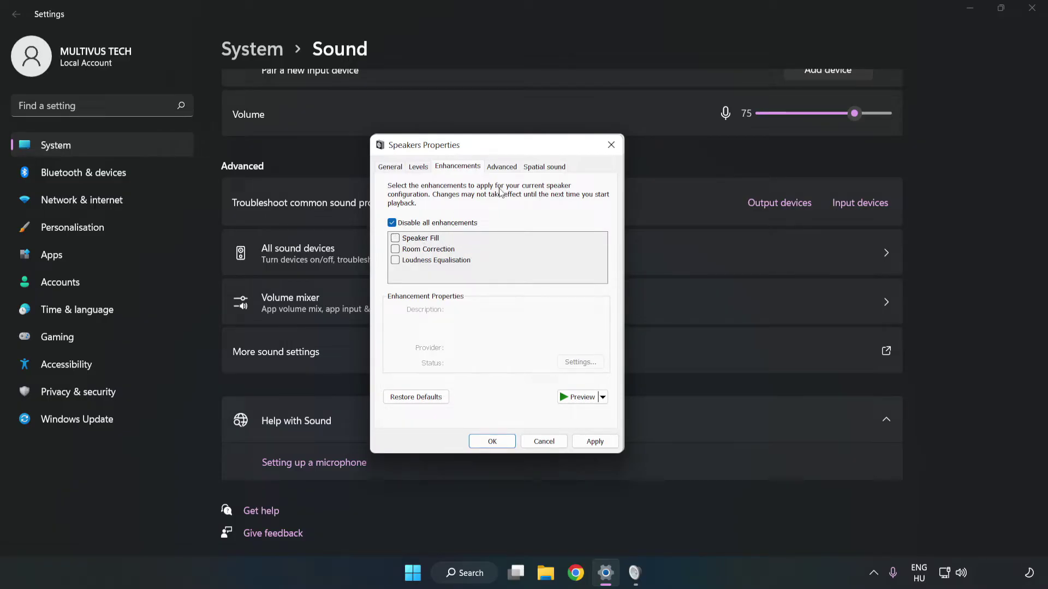
# - Set the speakers' default format to 16 bit, 48000 Hz (DVD Quality), apply, and close both dialogs
pyautogui.click(501, 167)
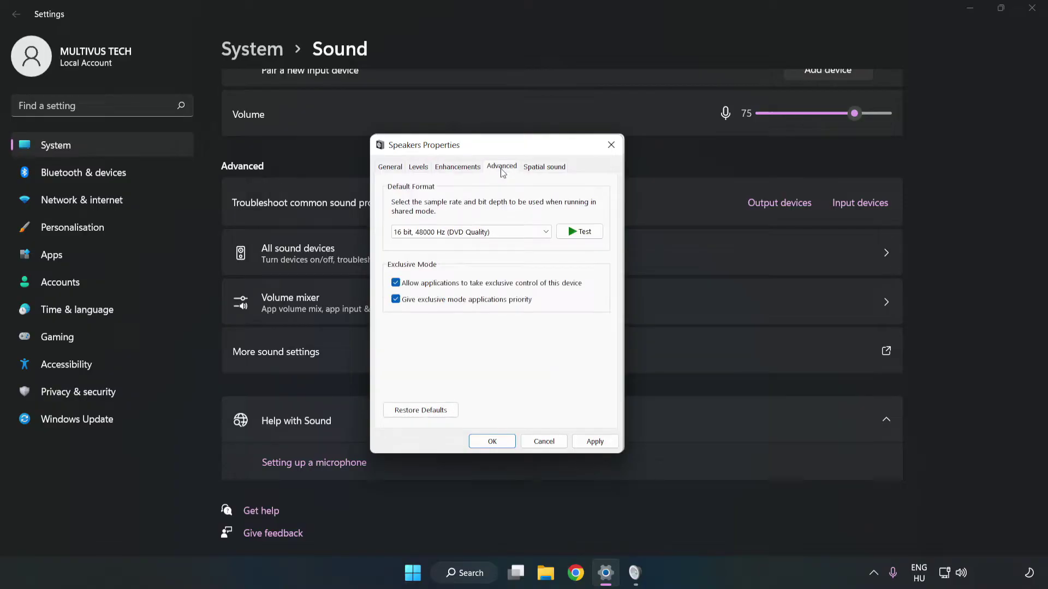
pyautogui.click(504, 235)
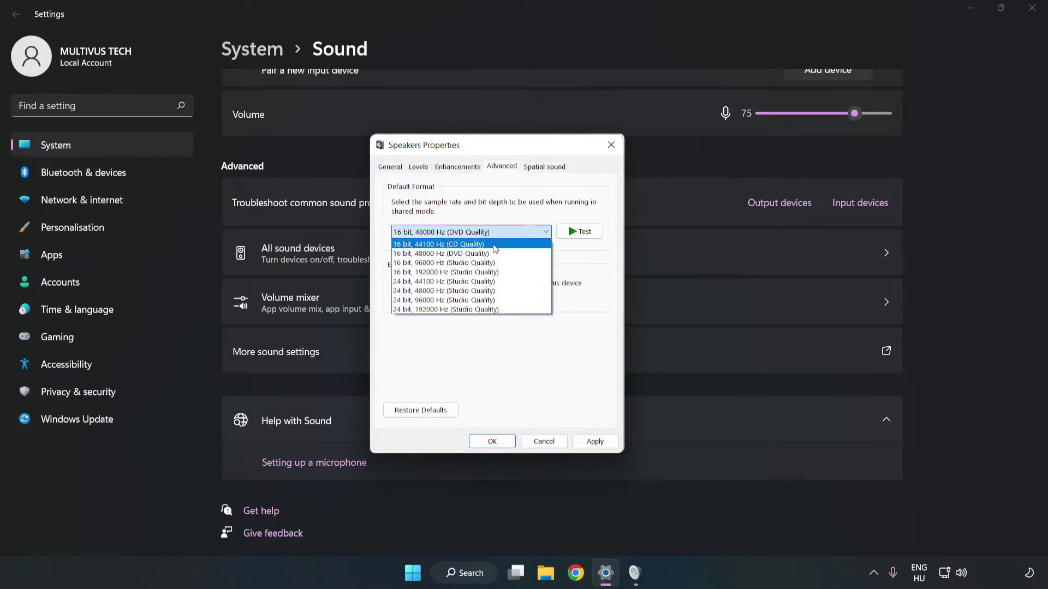
pyautogui.click(488, 254)
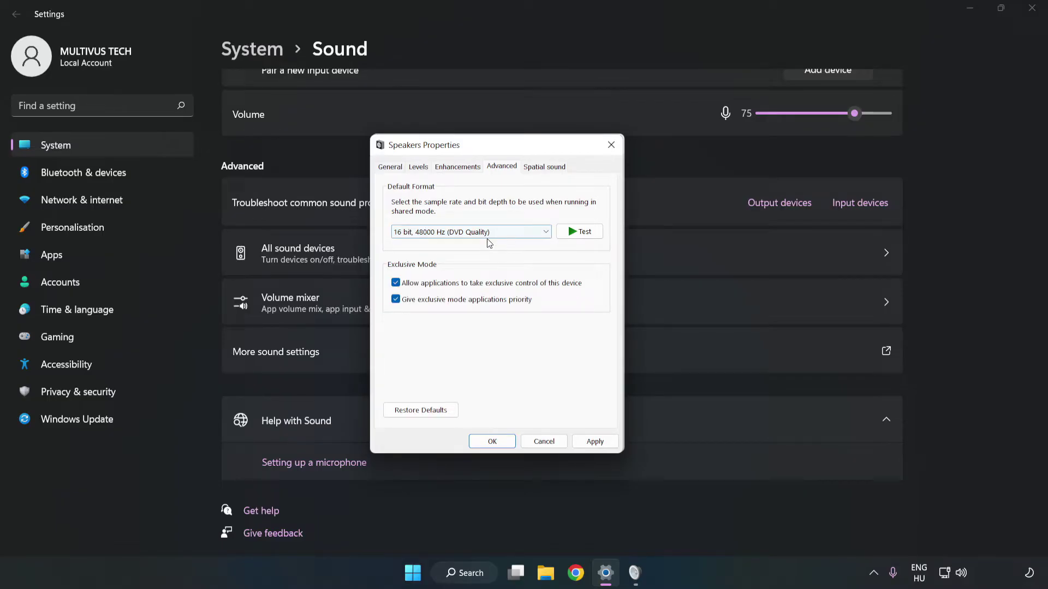
pyautogui.click(596, 441)
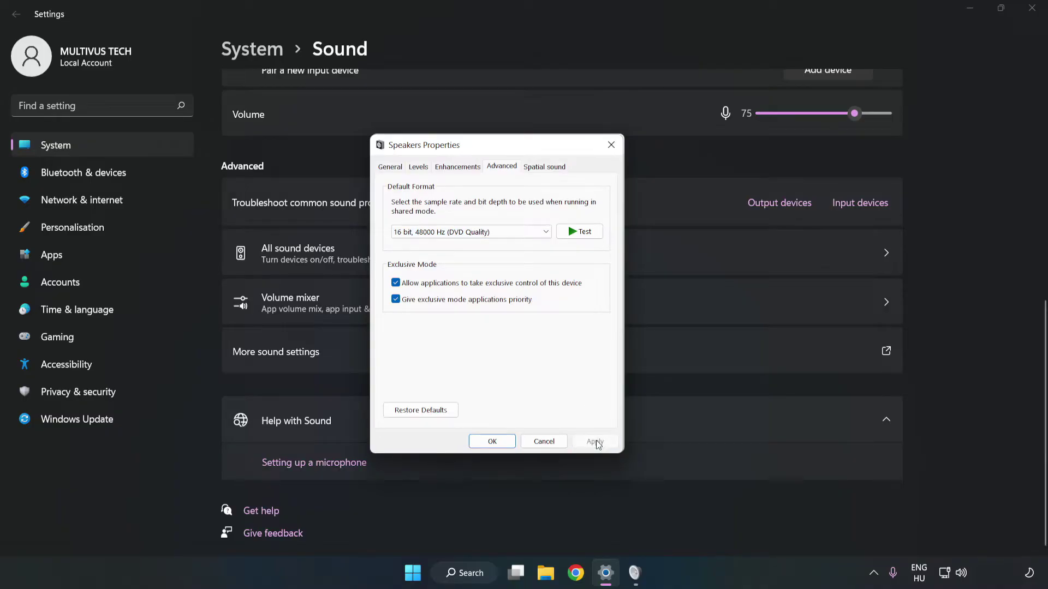
pyautogui.click(493, 443)
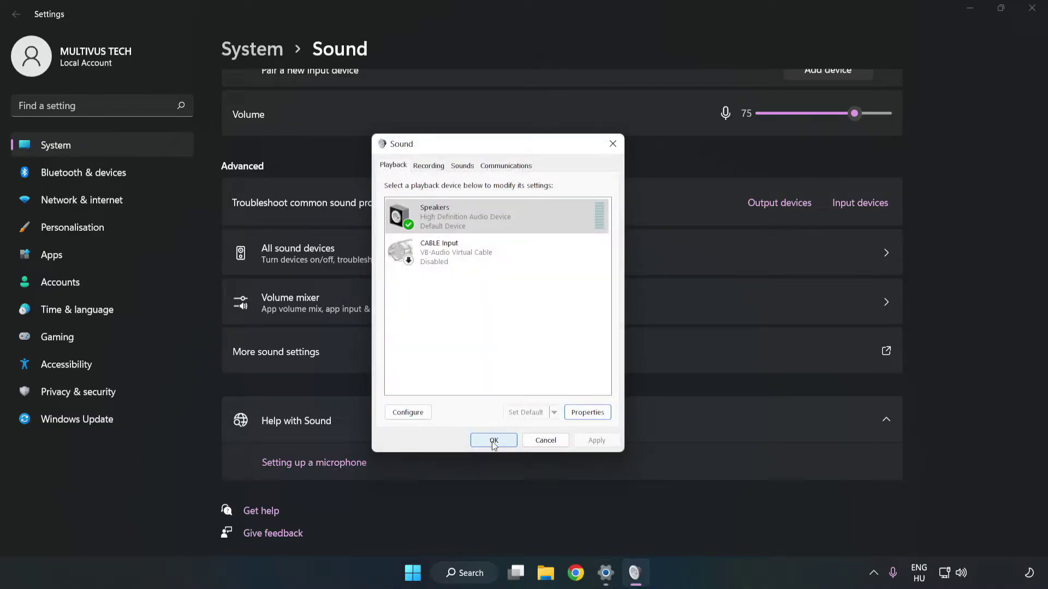
pyautogui.click(494, 442)
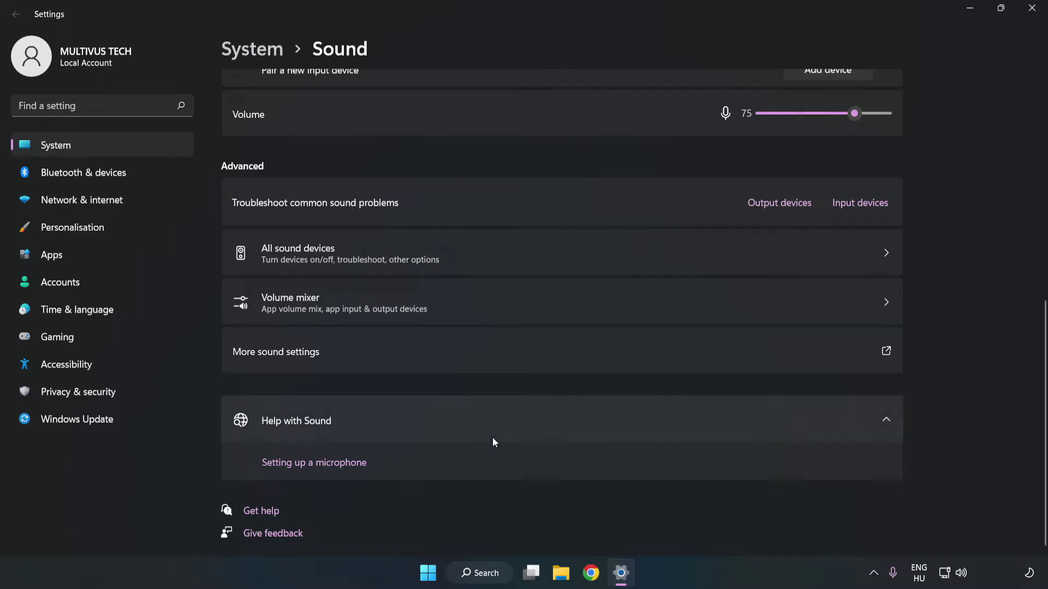
# - Close Settings and bring up the Start menu's power options for a restart
pyautogui.click(1032, 8)
pyautogui.click(443, 573)
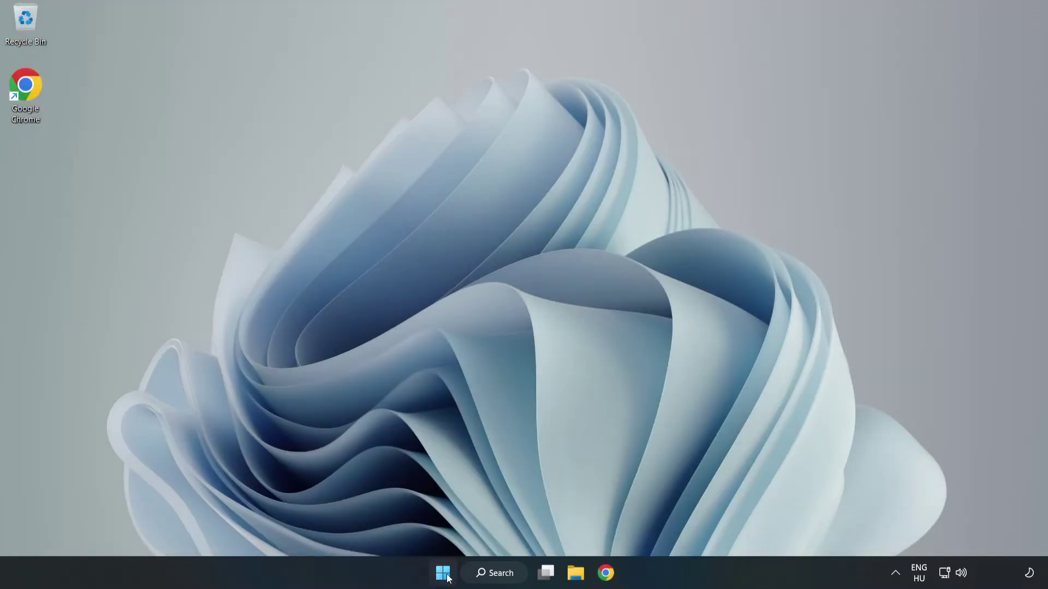
pyautogui.click(698, 528)
# - Search for 'device magager' and launch Device Manager from the results
pyautogui.click(513, 574)
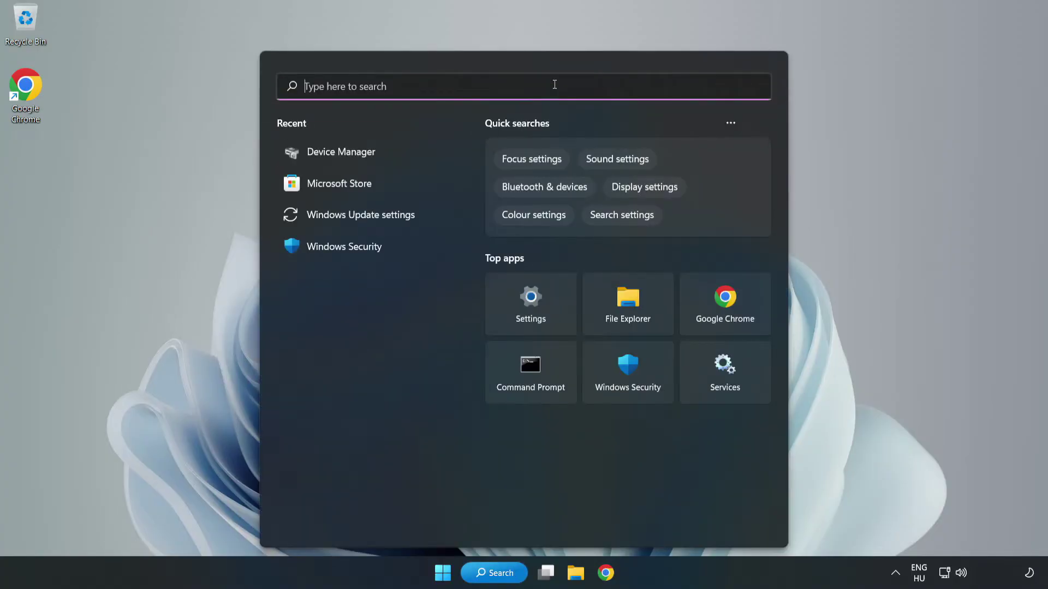
pyautogui.write('device mag')
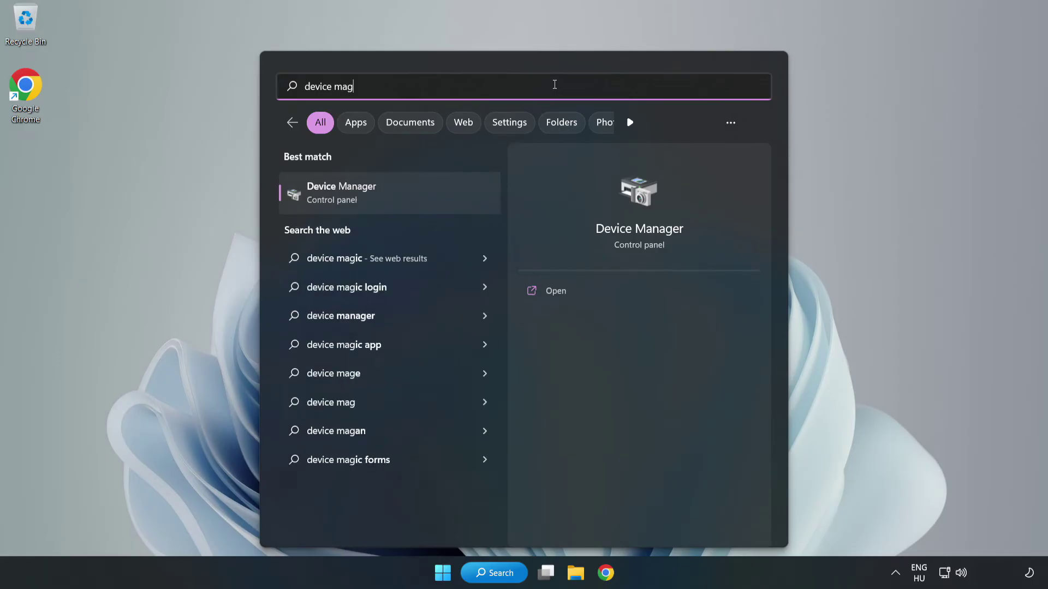
pyautogui.press('BackSpace')
pyautogui.write('nager')
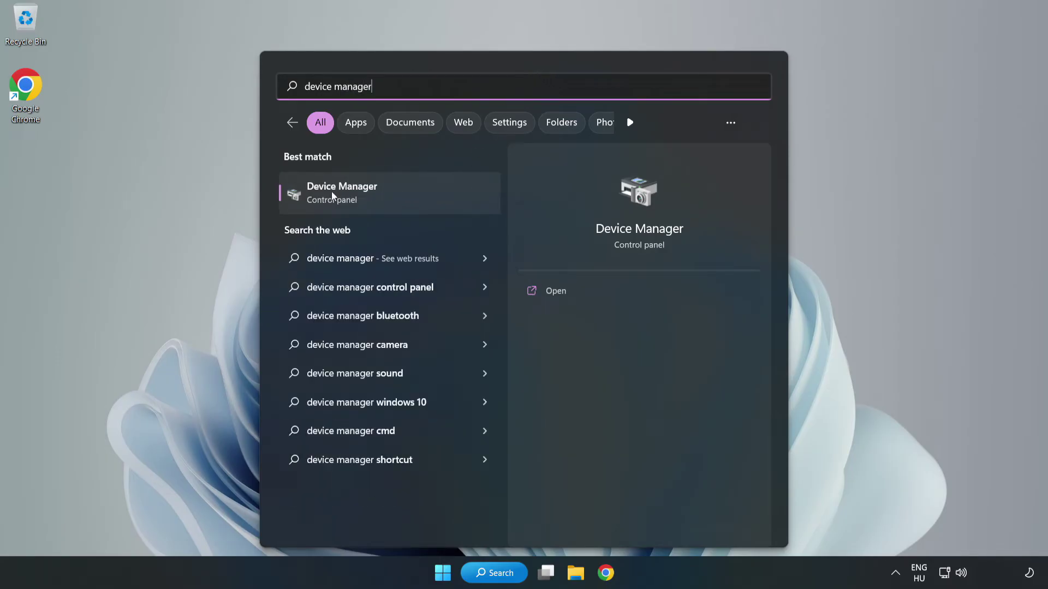
pyautogui.click(406, 195)
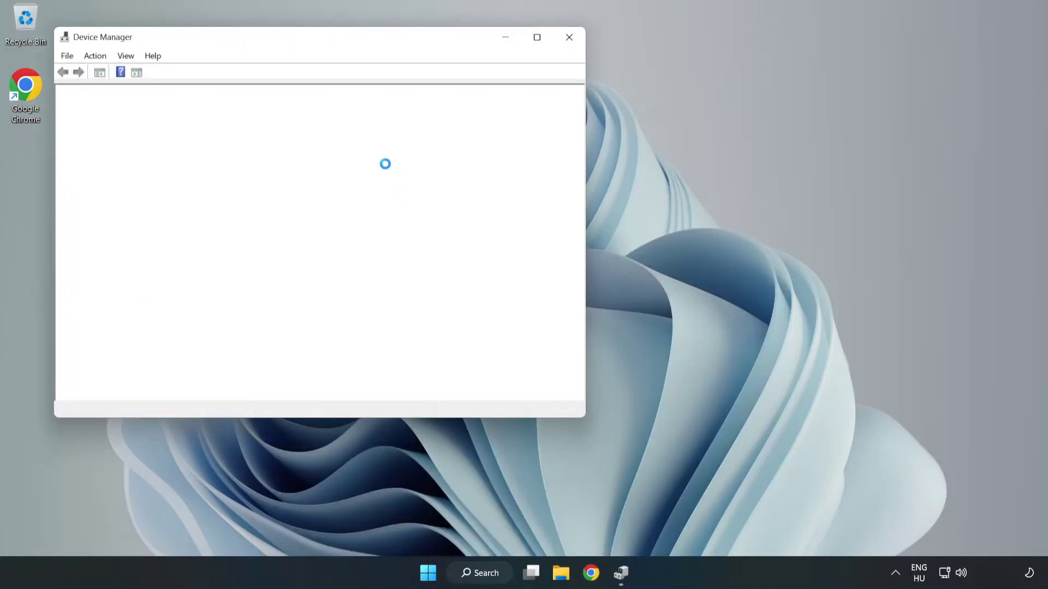
# - Expand Sound, video and game controllers and right-click High Definition Audio Device
pyautogui.moveTo(289, 38); pyautogui.dragTo(474, 82)
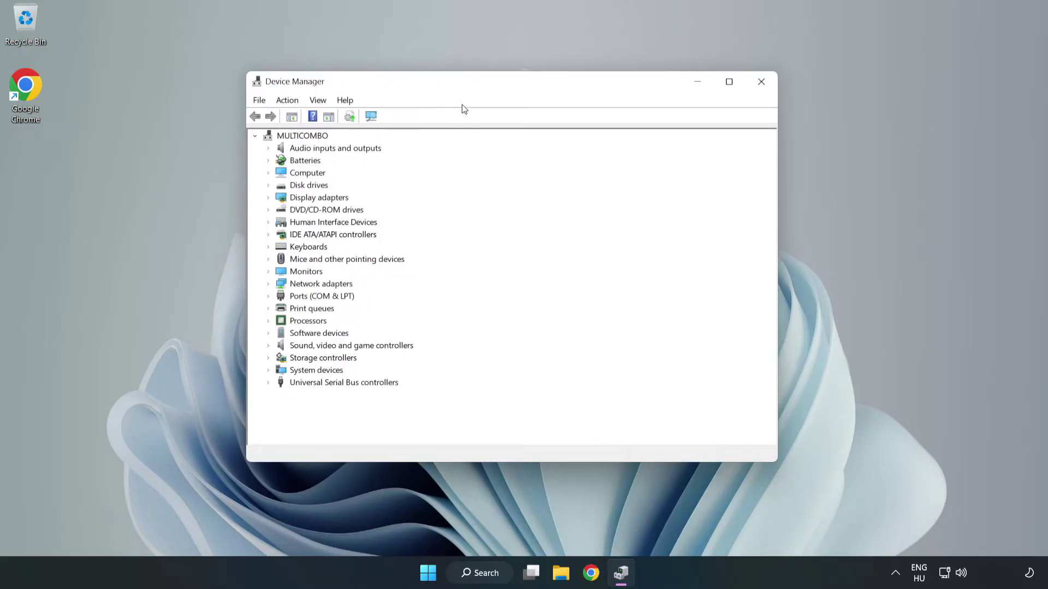
pyautogui.click(296, 350)
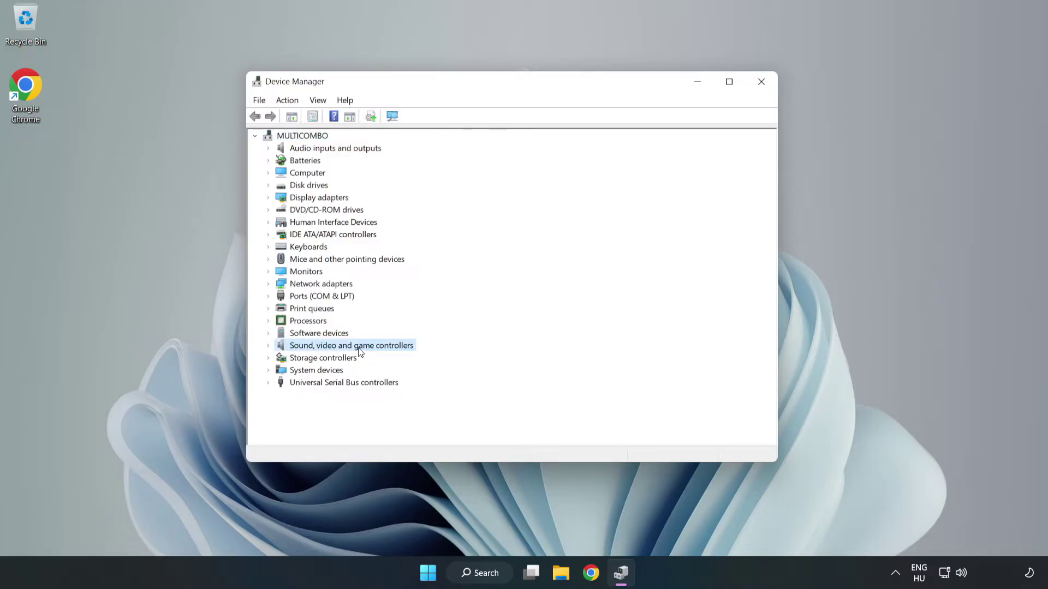
pyautogui.click(268, 346)
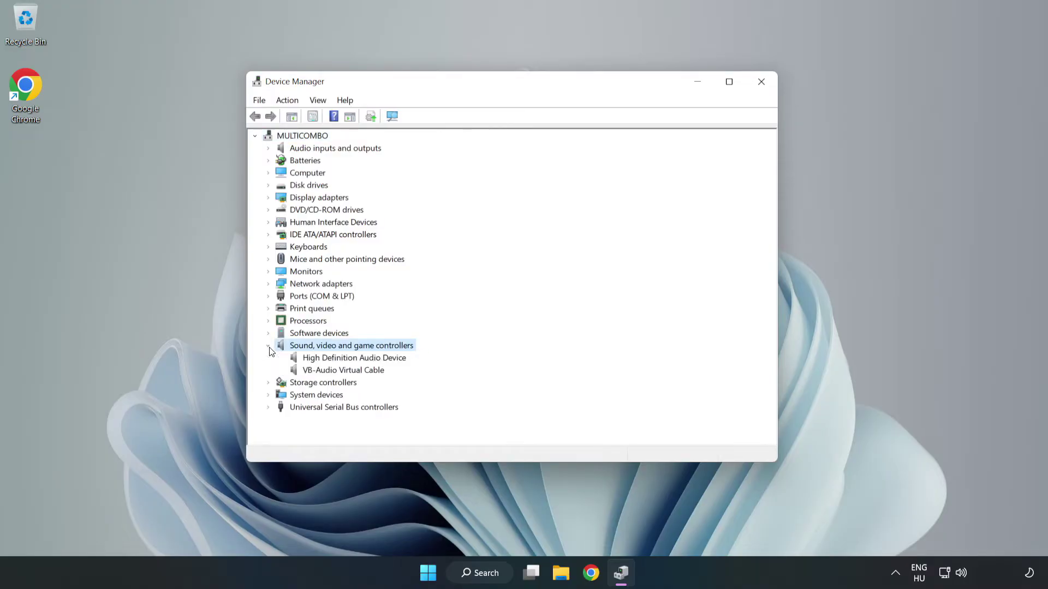
pyautogui.click(322, 360)
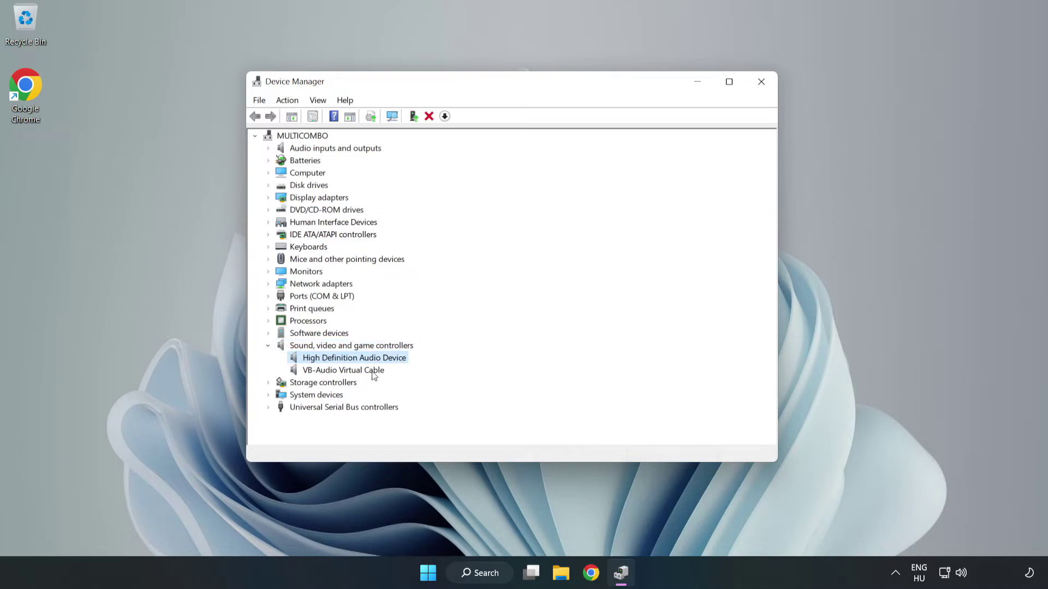
pyautogui.rightClick(387, 358)
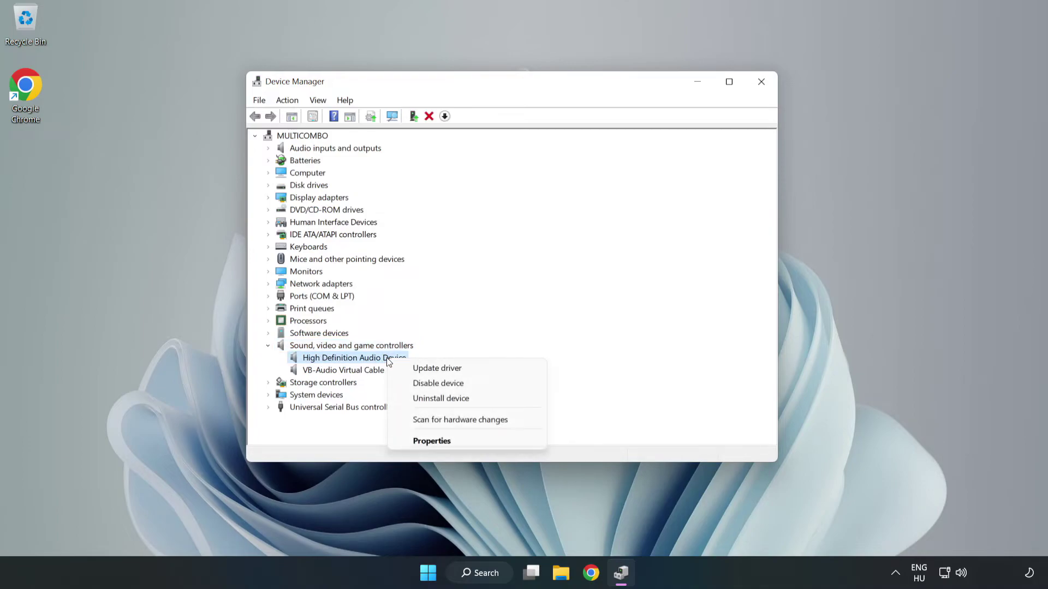
# - Reinstall the audio driver by picking High Definition Audio Device from the compatible drivers list, accepting the warning
pyautogui.click(476, 371)
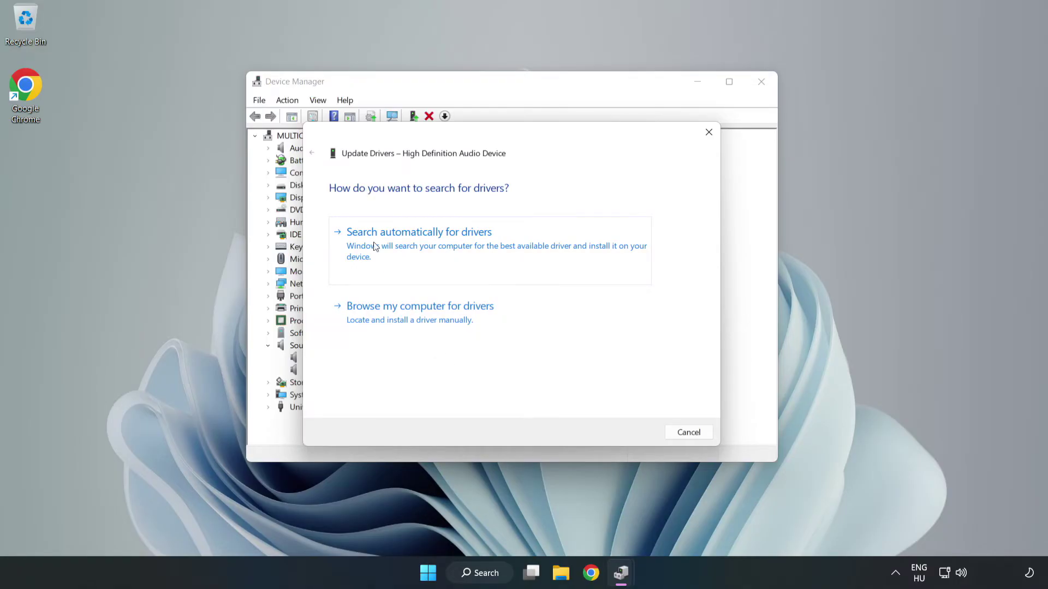
pyautogui.click(457, 320)
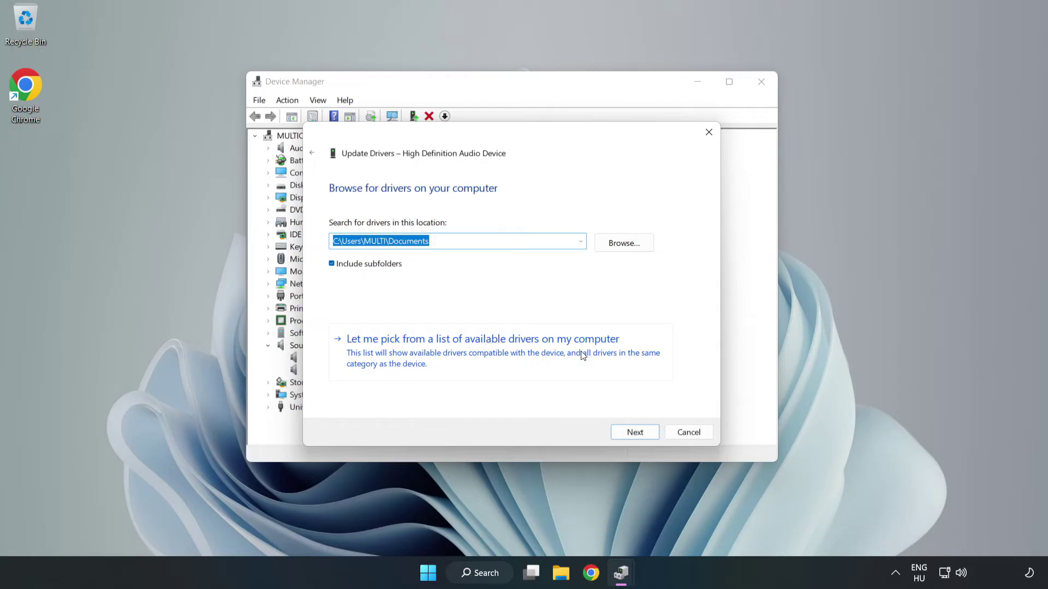
pyautogui.click(544, 358)
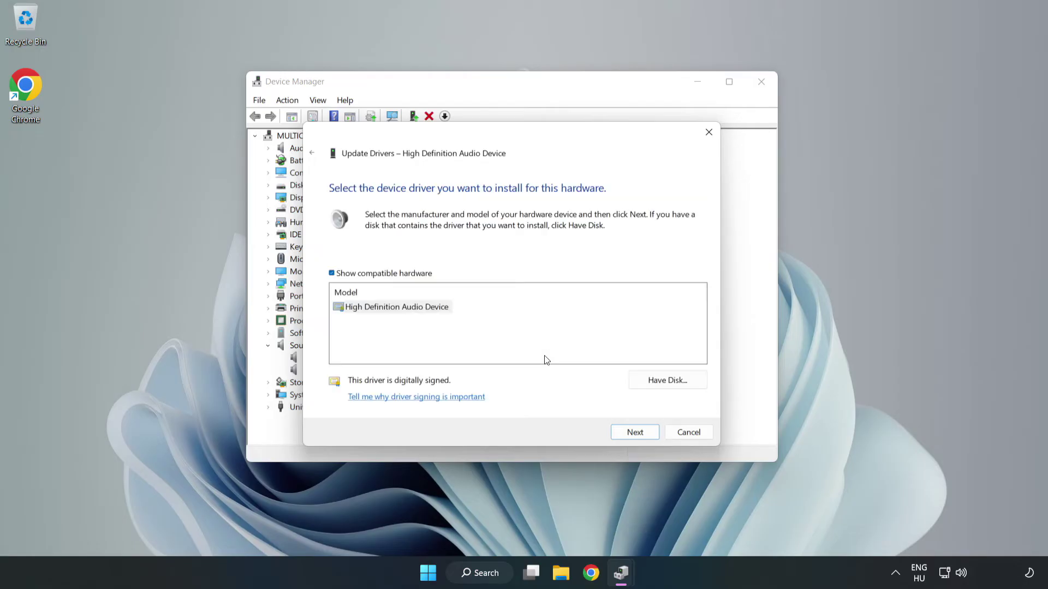
pyautogui.click(351, 311)
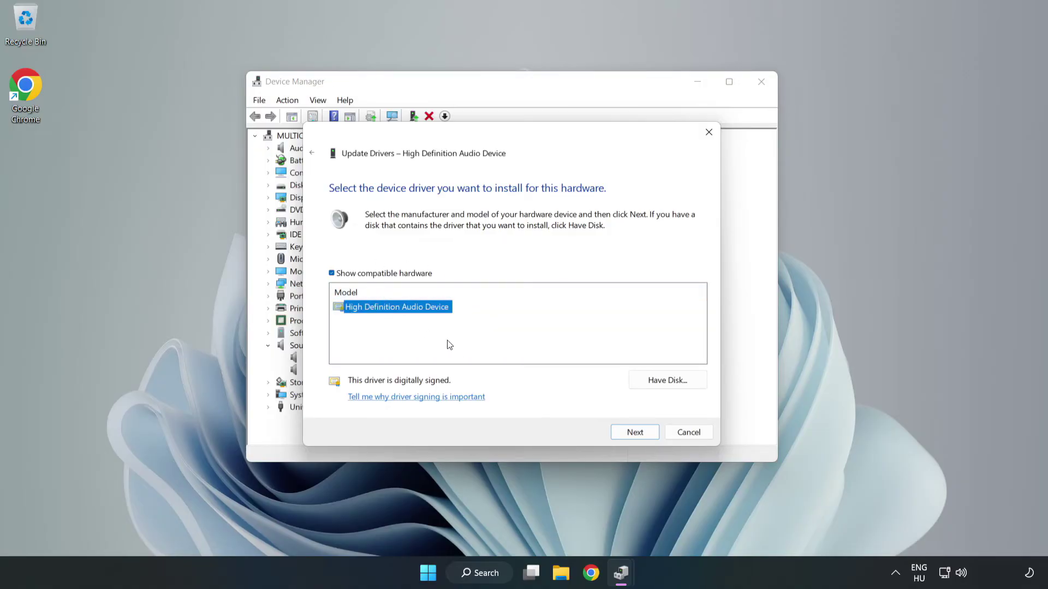
pyautogui.click(635, 434)
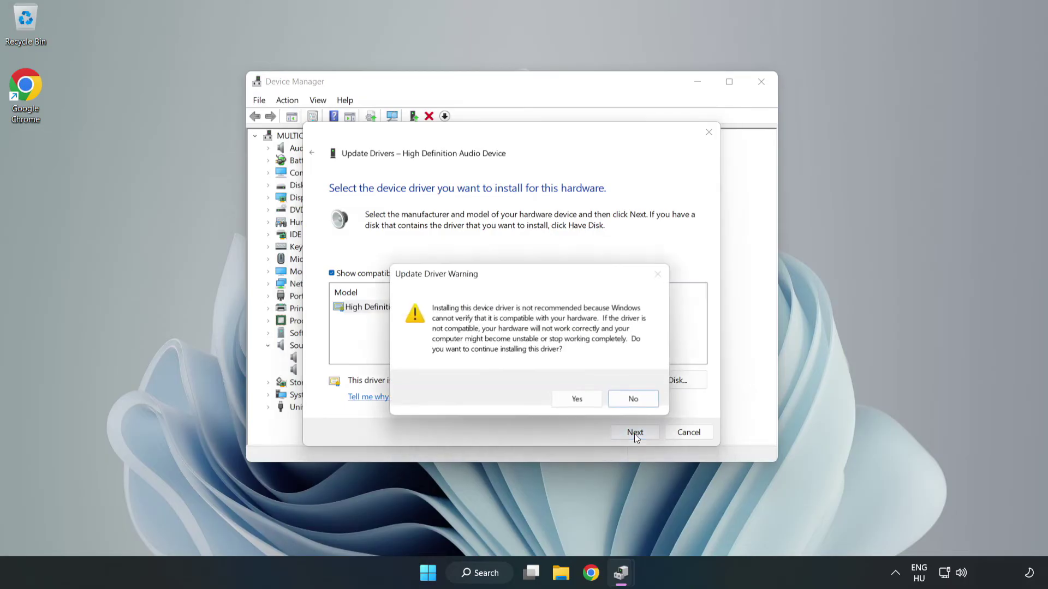
pyautogui.click(579, 400)
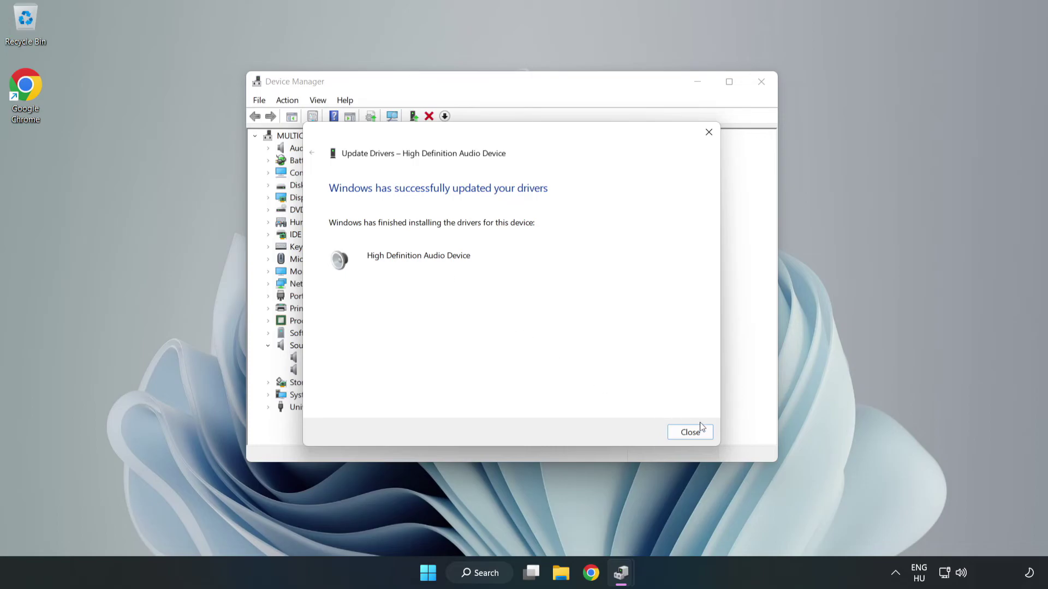
pyautogui.click(689, 433)
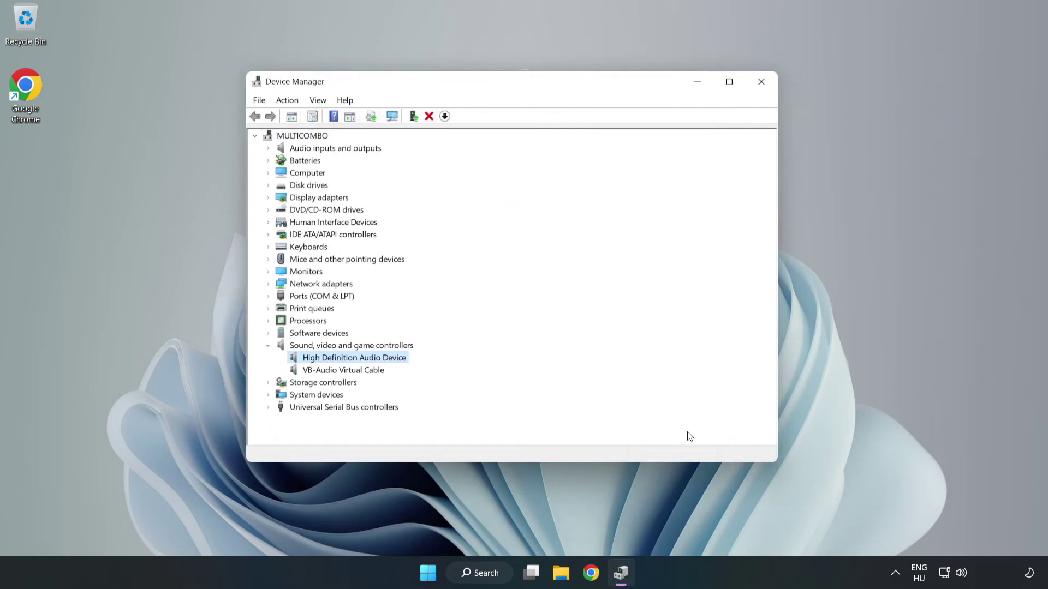
# - Close Device Manager and bring up the Start menu's power options to restart
pyautogui.click(759, 83)
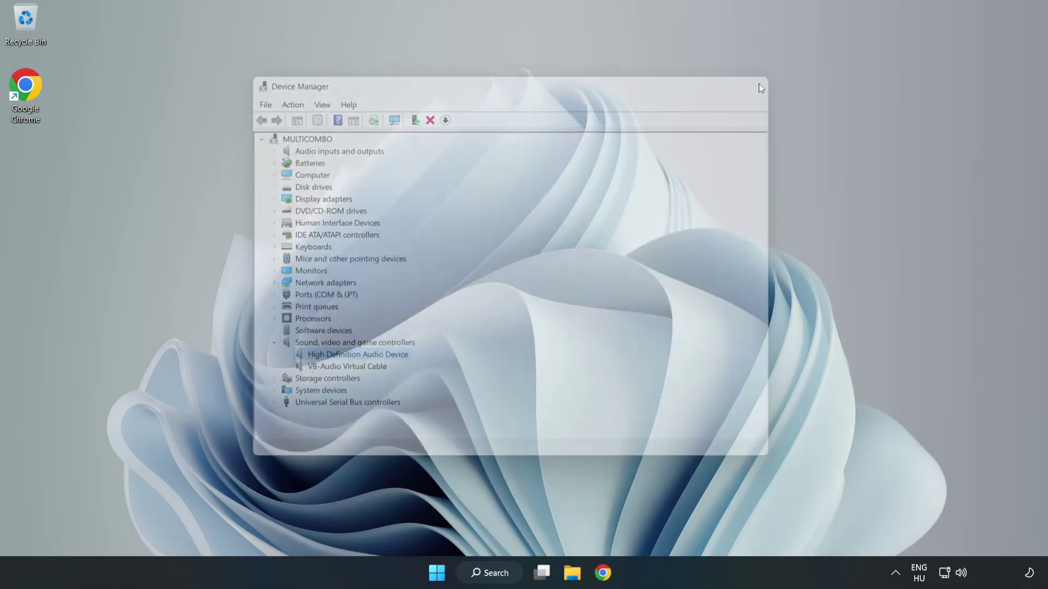
pyautogui.click(443, 573)
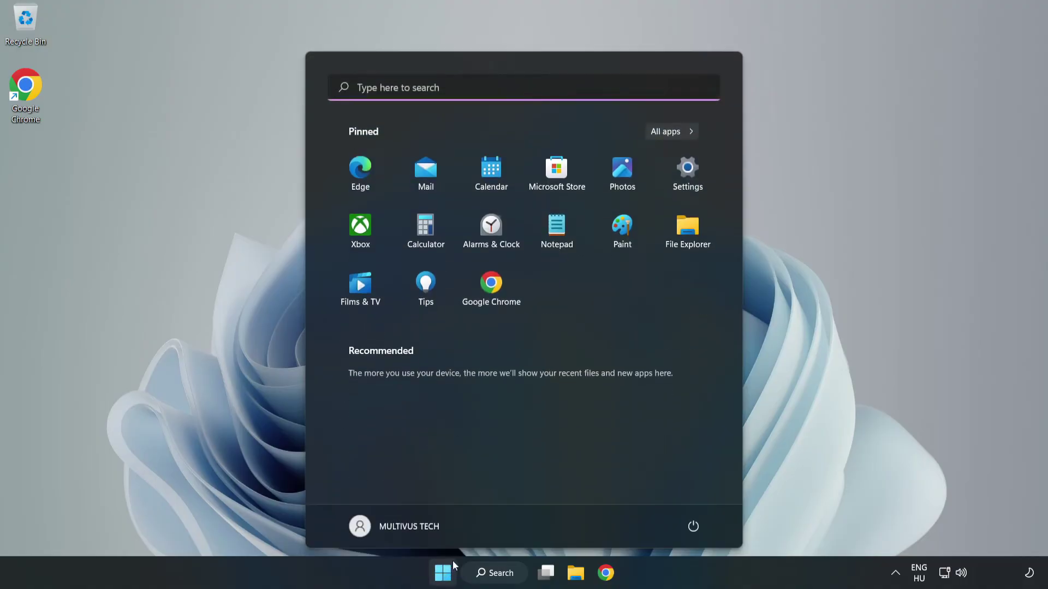
pyautogui.click(692, 525)
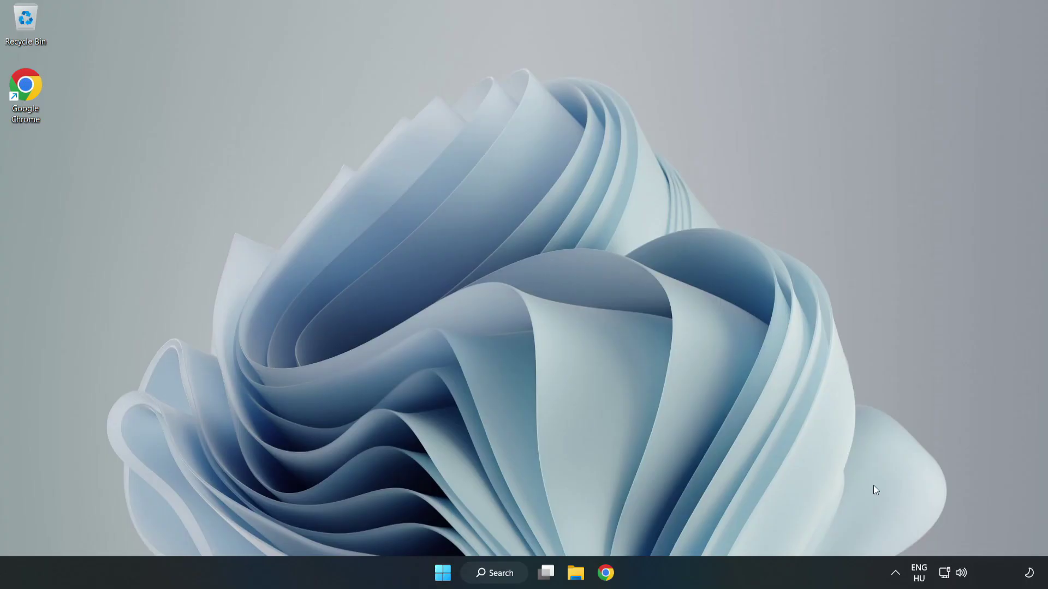
# - Launch the Playing Audio troubleshooter via Troubleshoot sound problems on the taskbar volume icon
pyautogui.rightClick(964, 574)
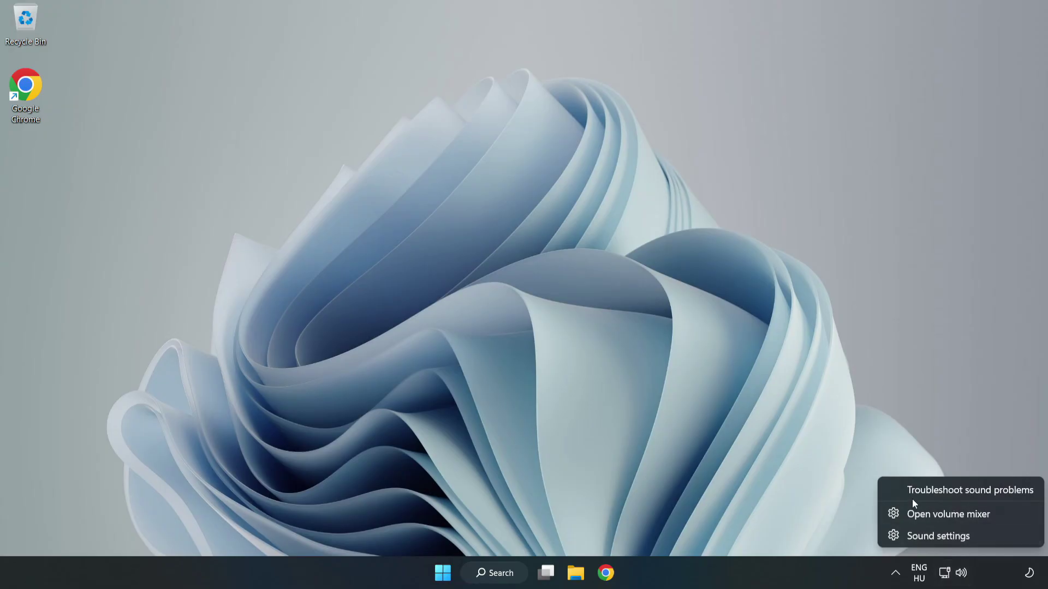
pyautogui.click(947, 490)
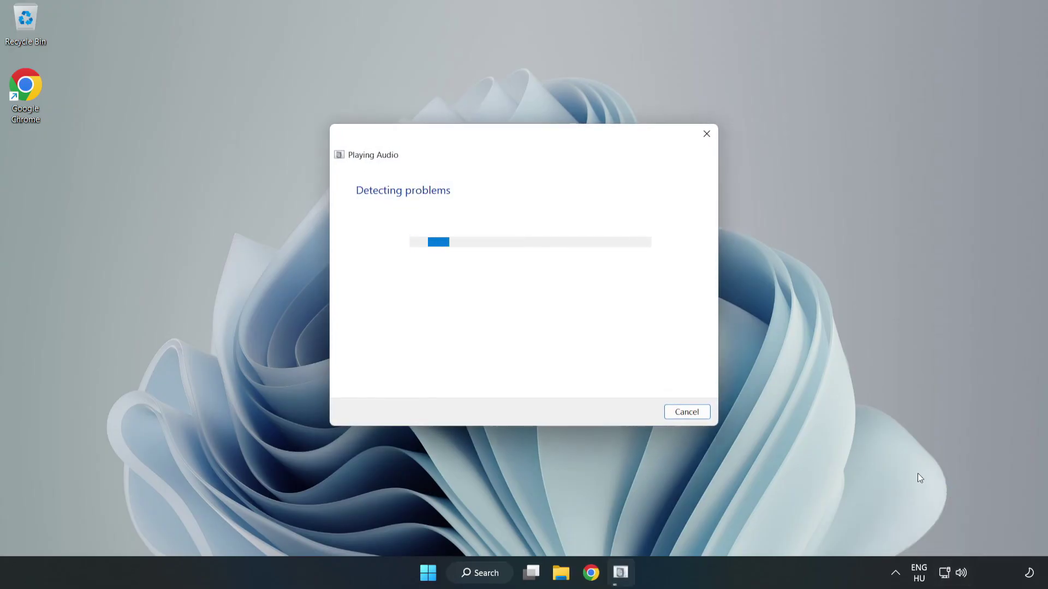